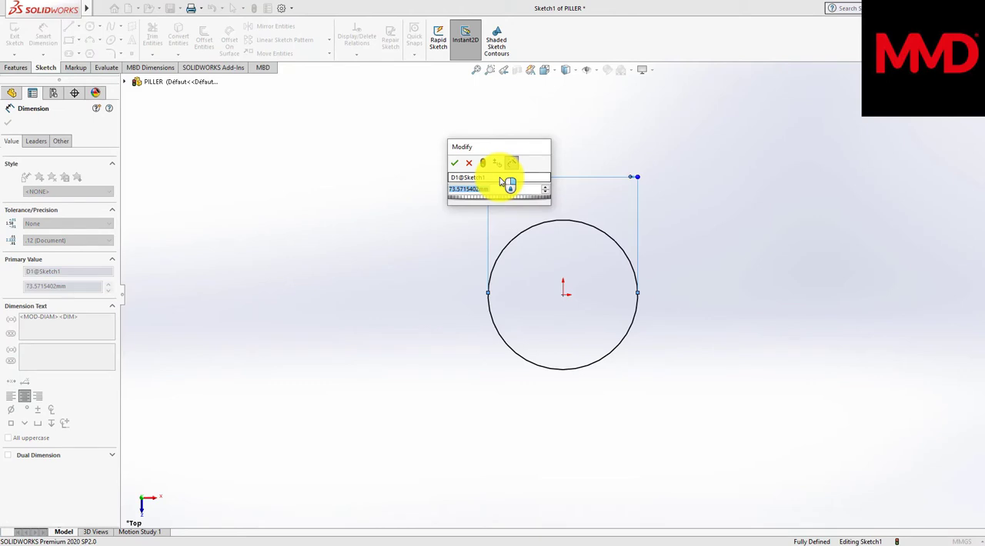
Step: Set the diameter of the origin-centred circle to 2.5 mm and finish the dimension
{"action": "type", "text": "5"}
{"action": "key", "text": "Return"}
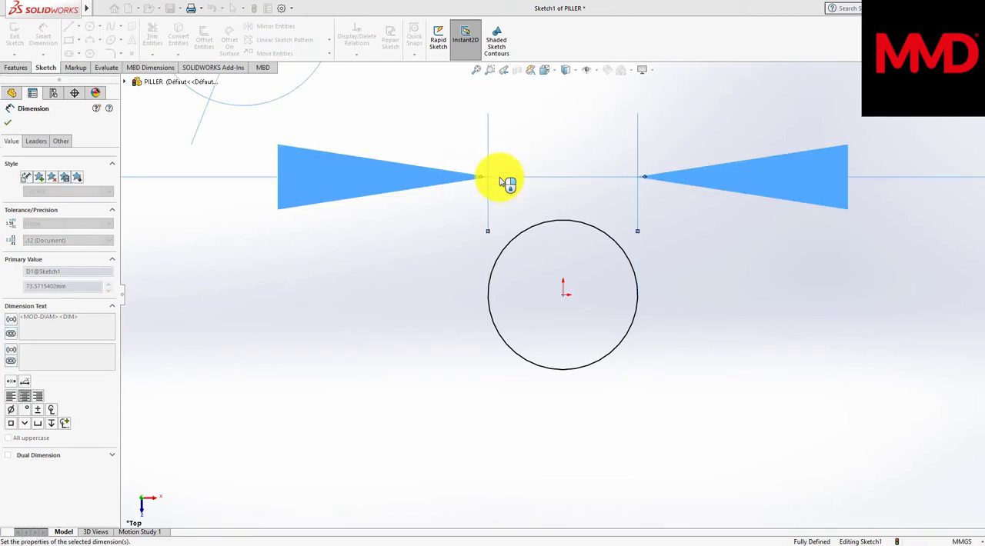
{"action": "left_click", "coordinate": [10, 108]}
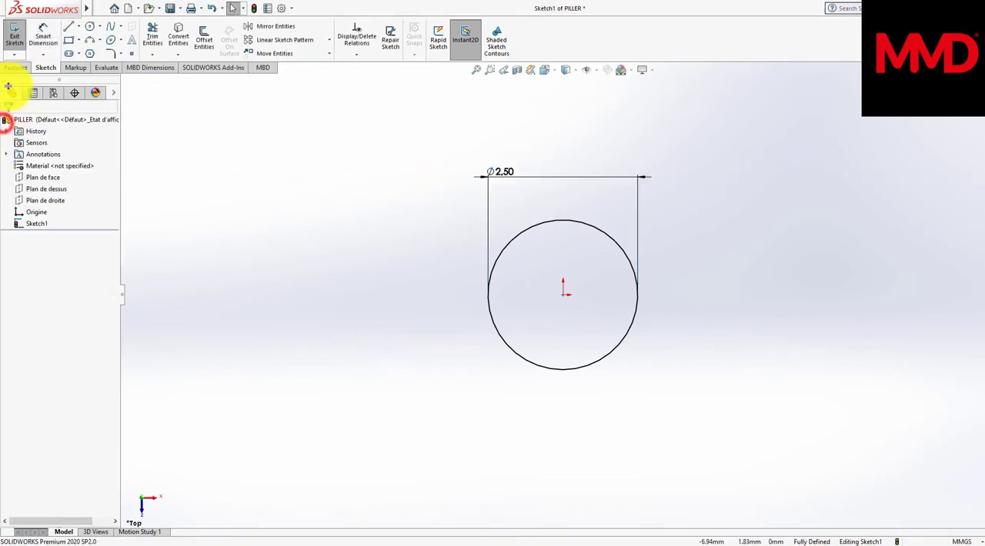
Step: Extrude the circle as a blind boss to a depth of 3.9 mm
{"action": "left_click", "coordinate": [15, 67]}
{"action": "left_click", "coordinate": [19, 38]}
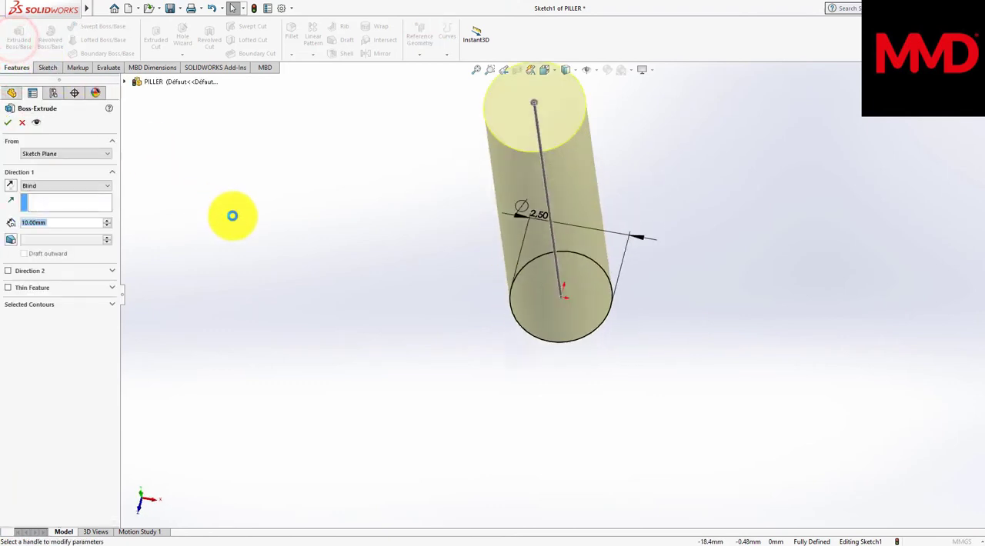
{"action": "type", "text": "3.9"}
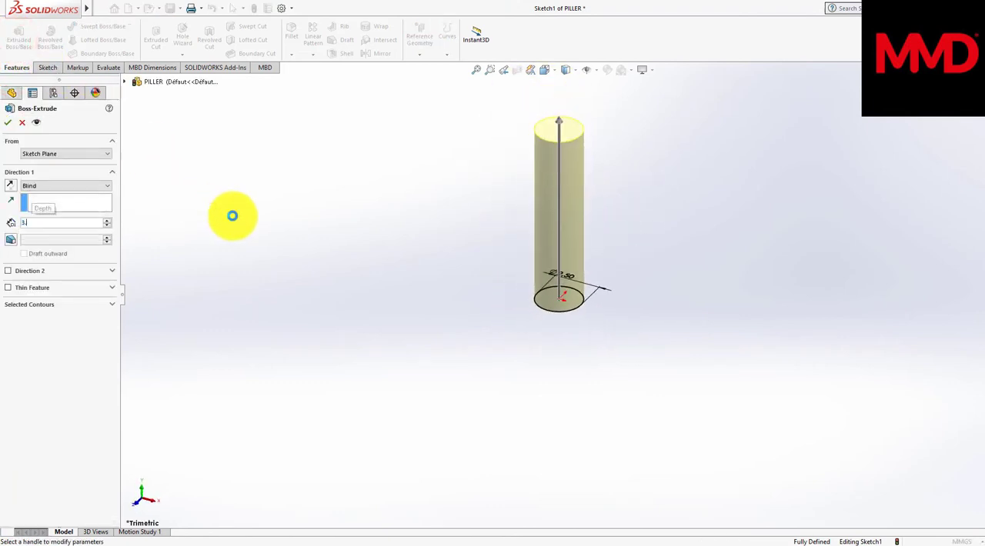
{"action": "key", "text": "Return"}
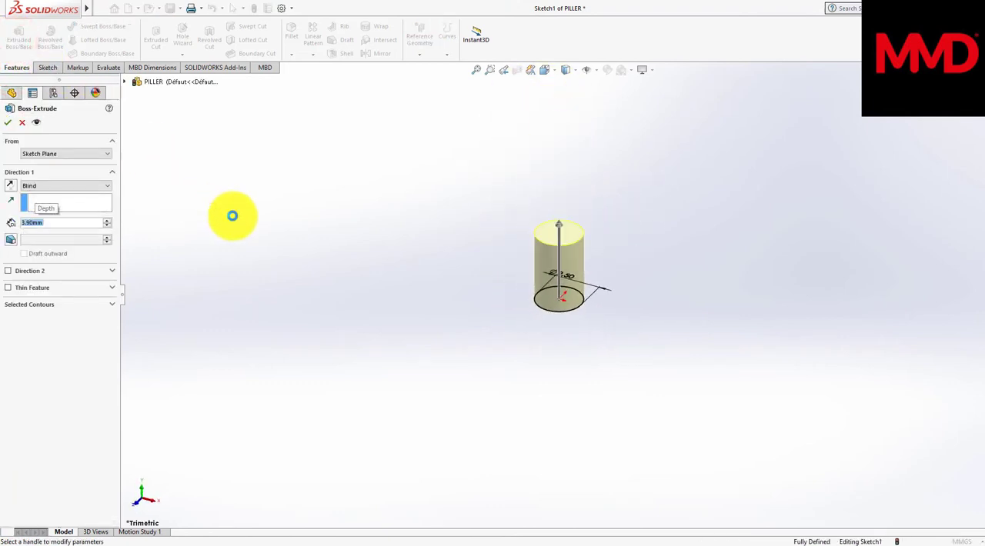
{"action": "left_click", "coordinate": [4, 125]}
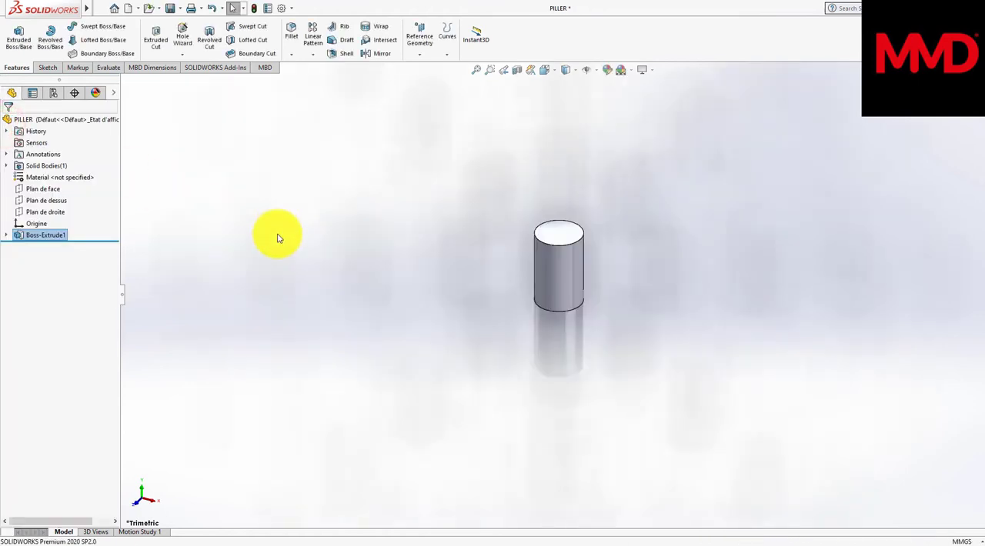
Step: Sketch an origin-centred hexagon on the cylinder's upper end face, vertex pointing up, with an inscribed circle about 1.8 mm in diameter
{"action": "left_click", "coordinate": [564, 241]}
{"action": "left_click", "coordinate": [655, 210]}
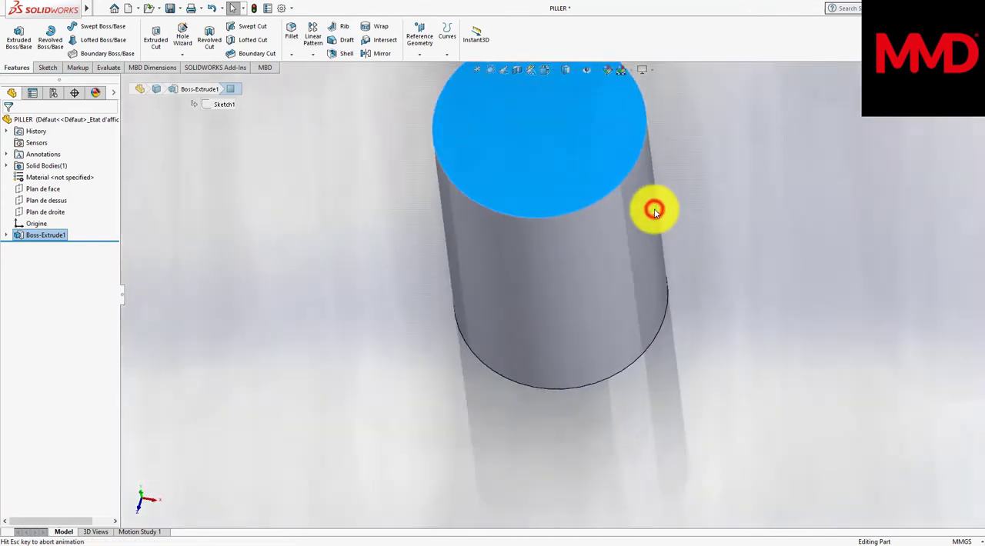
{"action": "right_click", "coordinate": [617, 265]}
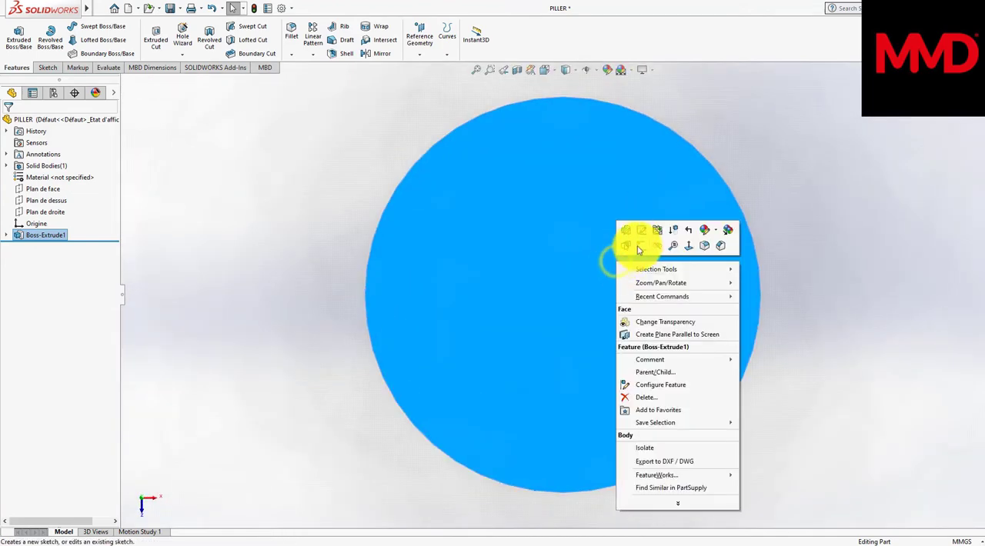
{"action": "left_click", "coordinate": [643, 246]}
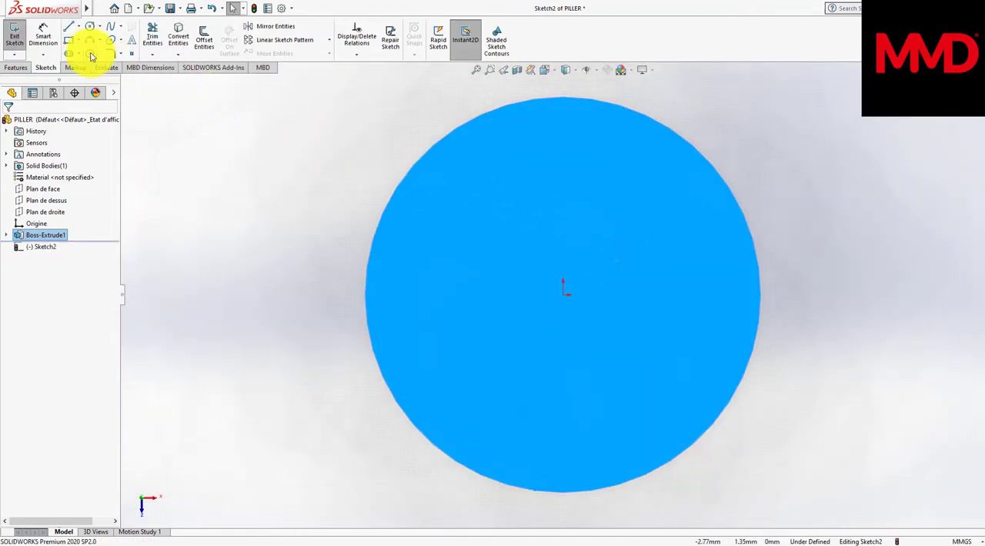
{"action": "left_click", "coordinate": [91, 54]}
{"action": "left_click", "coordinate": [564, 294]}
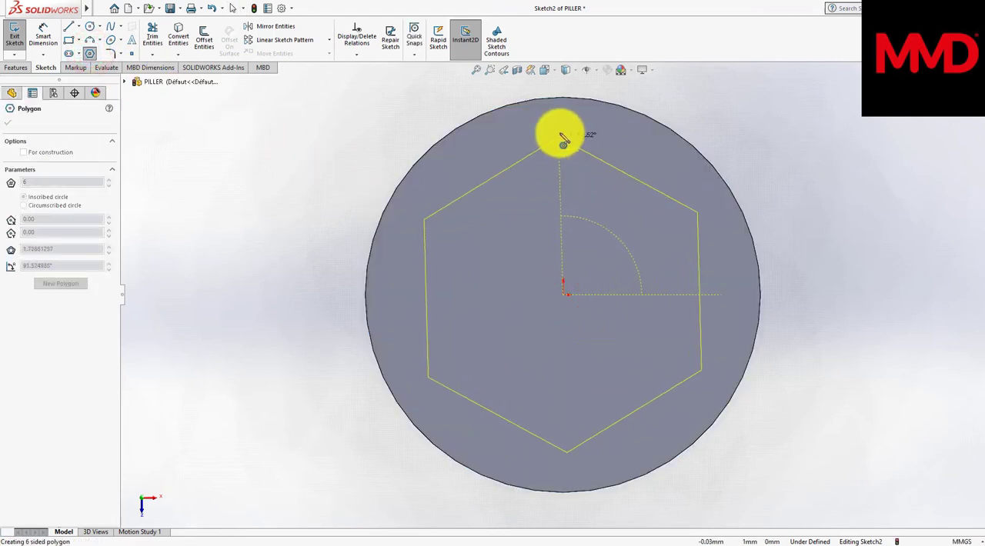
{"action": "left_click", "coordinate": [563, 136]}
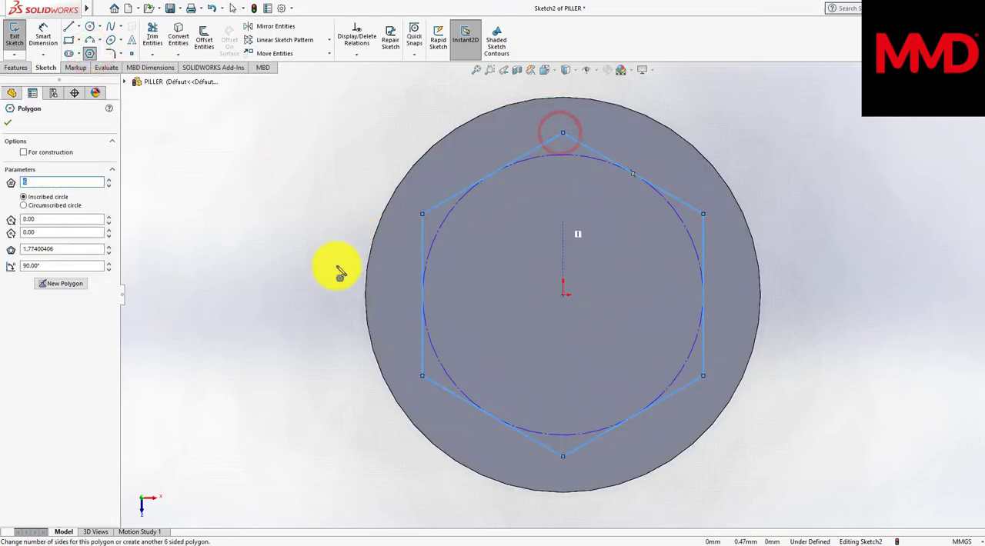
Step: Dimension the hexagon's inscribed construction circle with a diameter of 4.8 mm
{"action": "right_click_drag", "start_coordinate": [311, 288], "coordinate": [314, 216]}
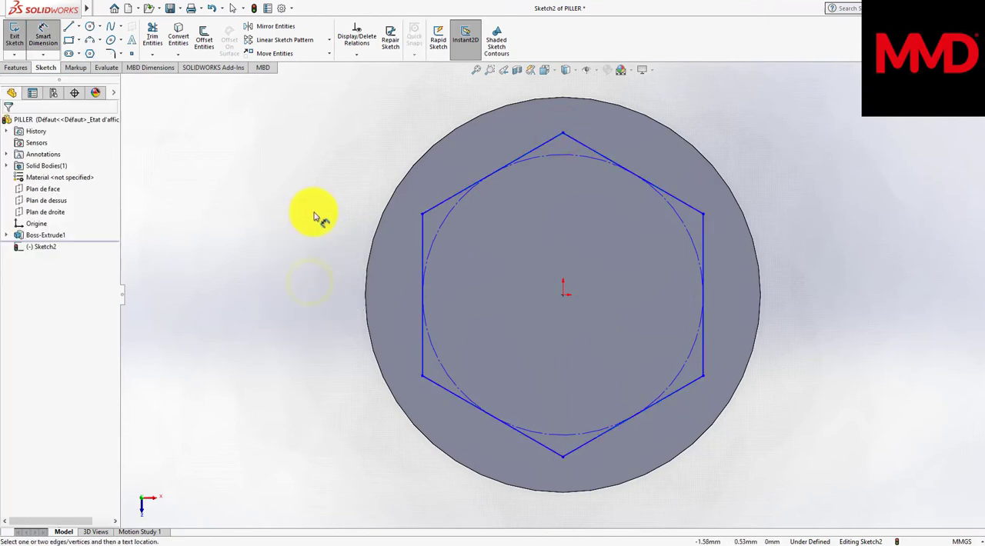
{"action": "left_click", "coordinate": [441, 231]}
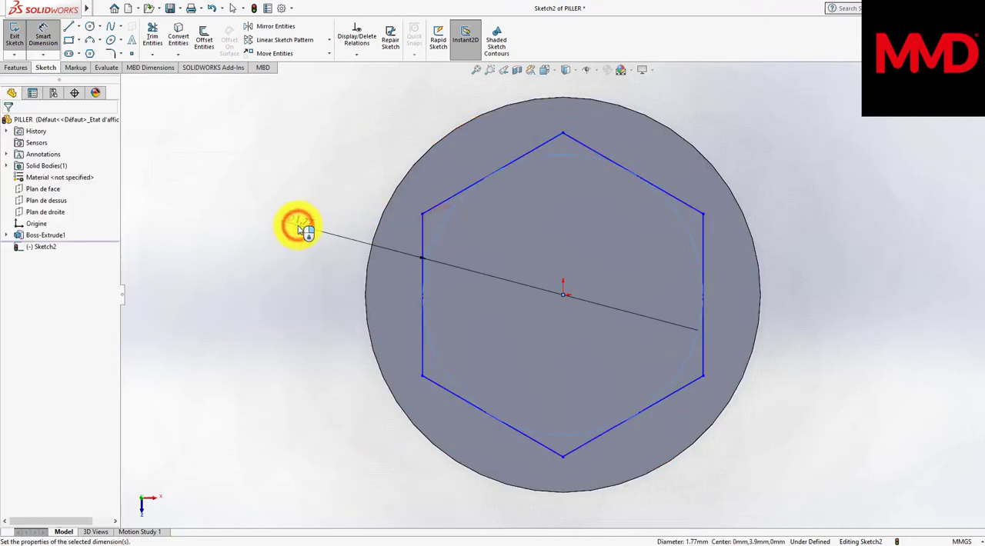
{"action": "left_click", "coordinate": [300, 229]}
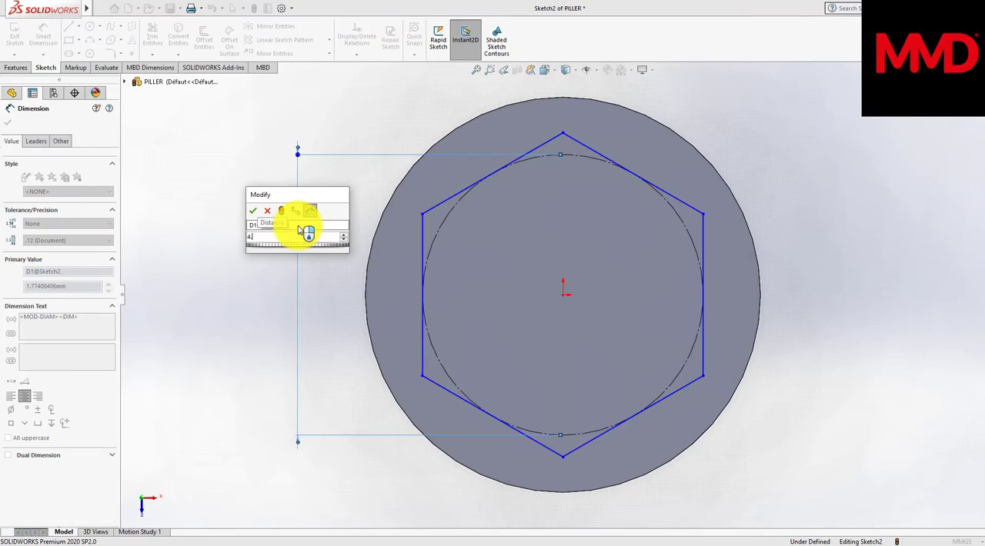
{"action": "type", "text": "4.8"}
{"action": "key", "text": "Return"}
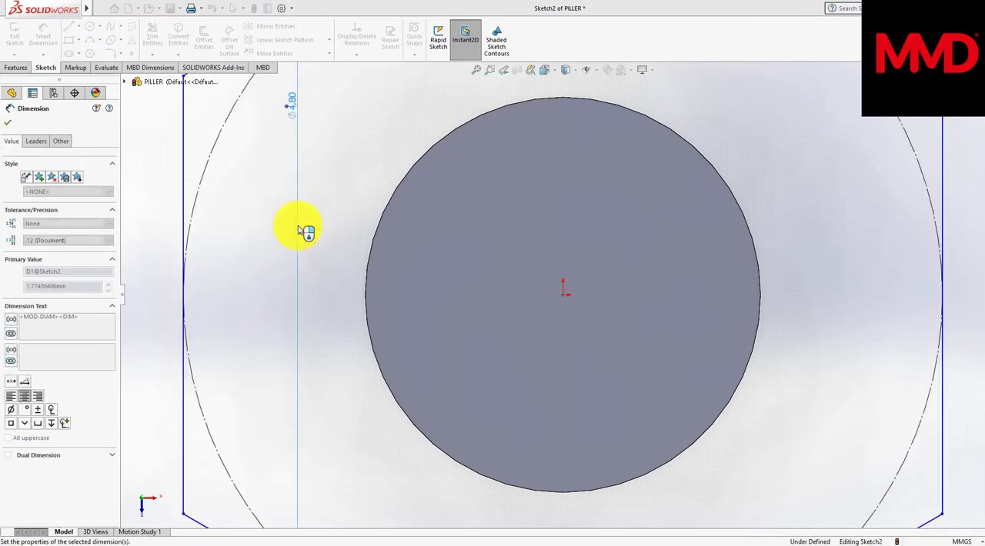
Step: Change the diameter of the hexagon's inscribed circle to 4.5 mm
{"action": "key", "text": "f"}
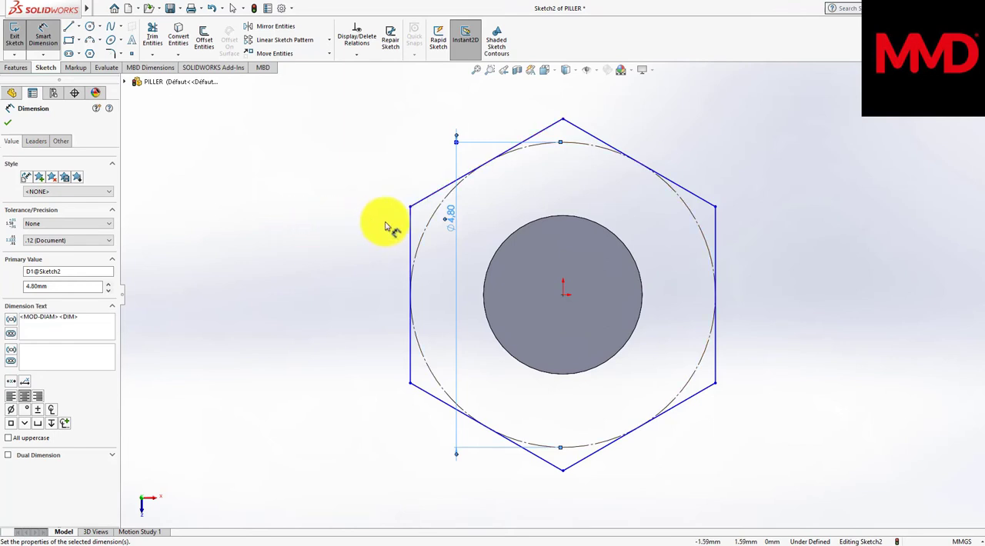
{"action": "left_click", "coordinate": [453, 222]}
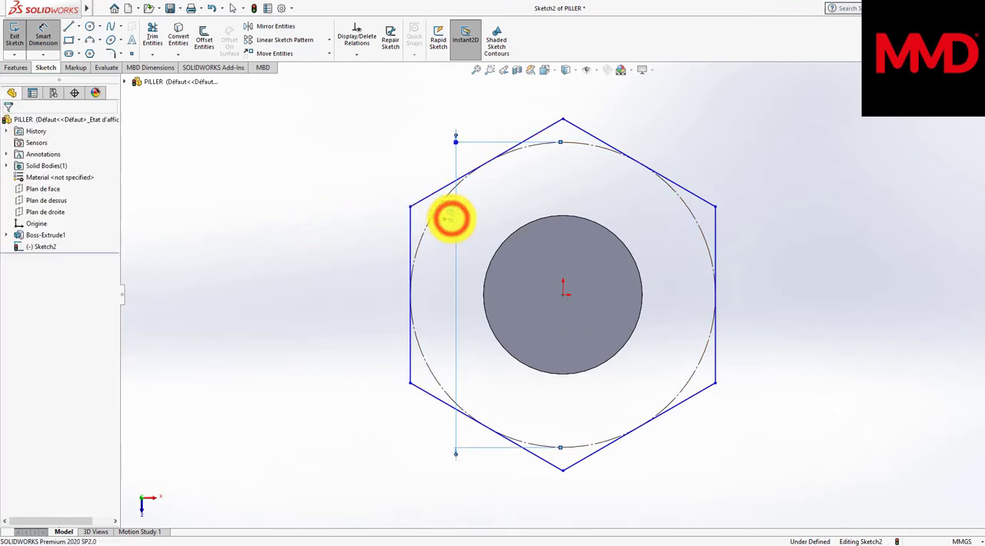
{"action": "double_click", "coordinate": [451, 219]}
{"action": "type", "text": "4"}
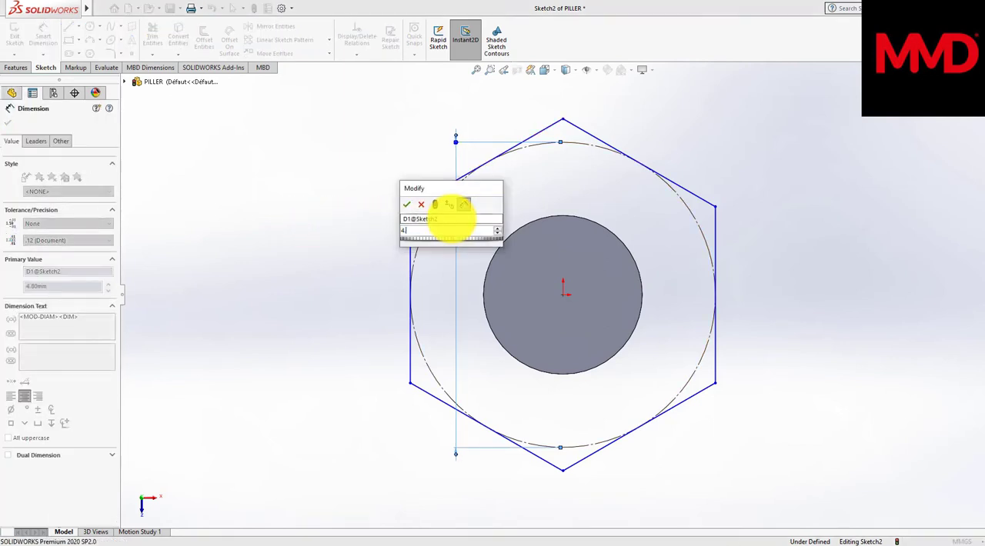
{"action": "type", "text": ".5"}
{"action": "key", "text": "Return"}
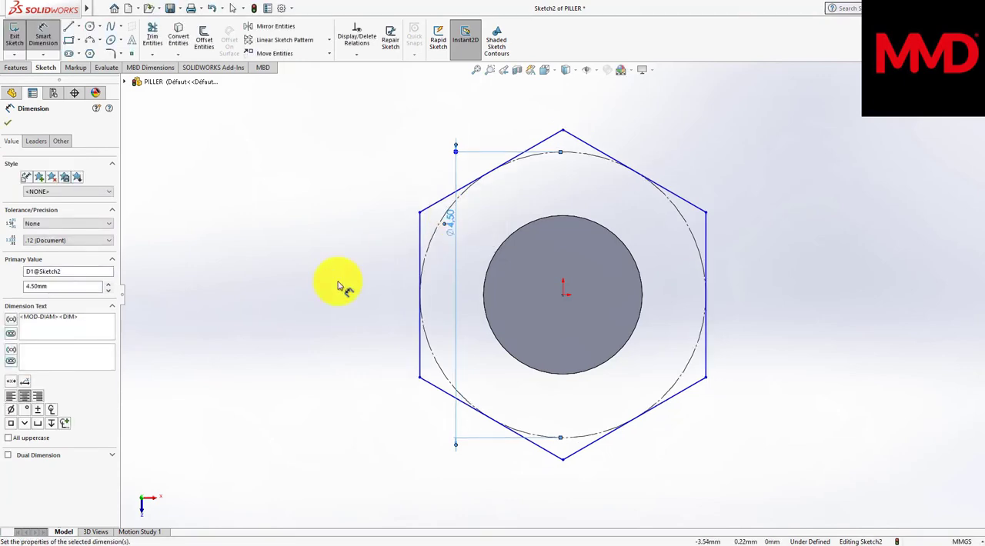
{"action": "left_click", "coordinate": [8, 122]}
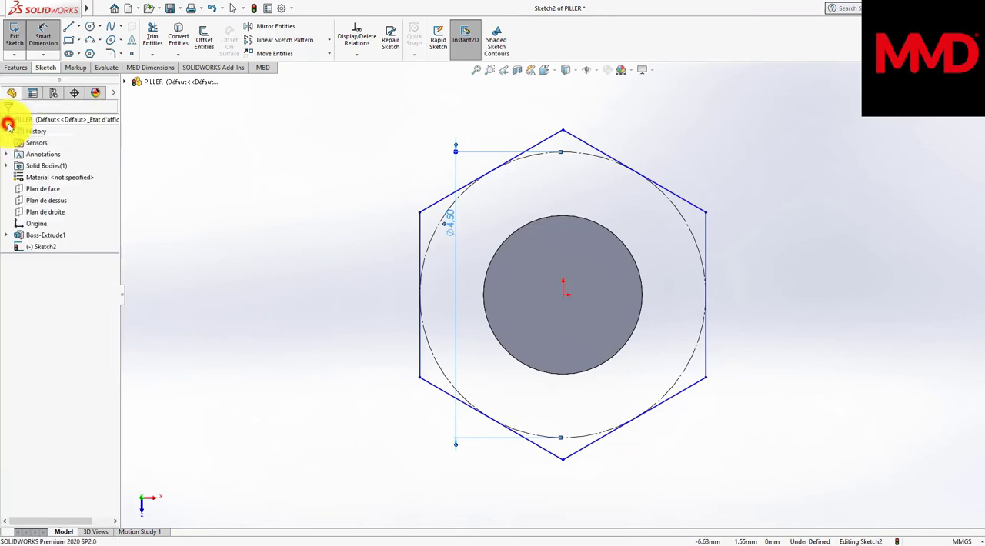
Step: Extrude the hexagon 8 mm outward from the cylinder's end face, merged with the existing body
{"action": "left_click", "coordinate": [20, 68]}
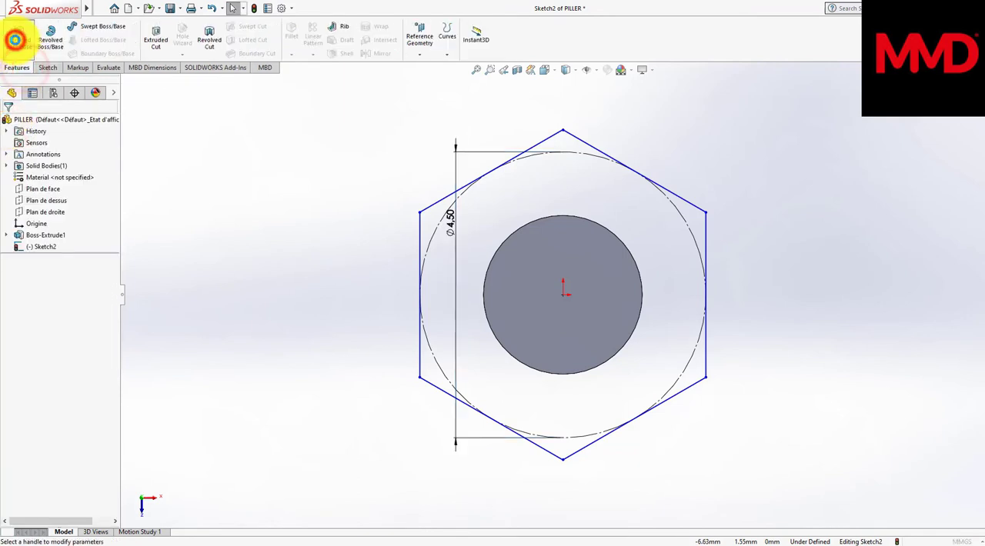
{"action": "left_click", "coordinate": [16, 40]}
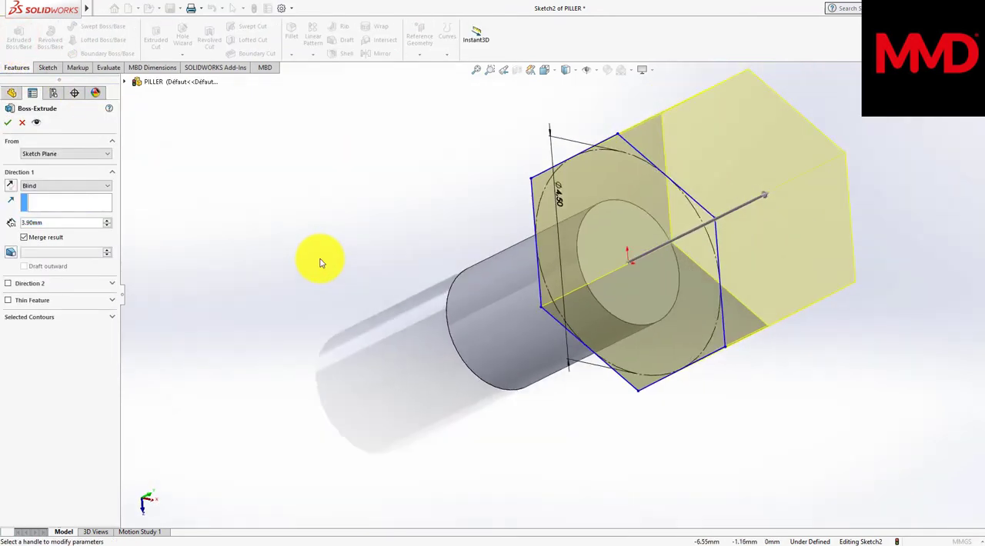
{"action": "left_click", "coordinate": [46, 225]}
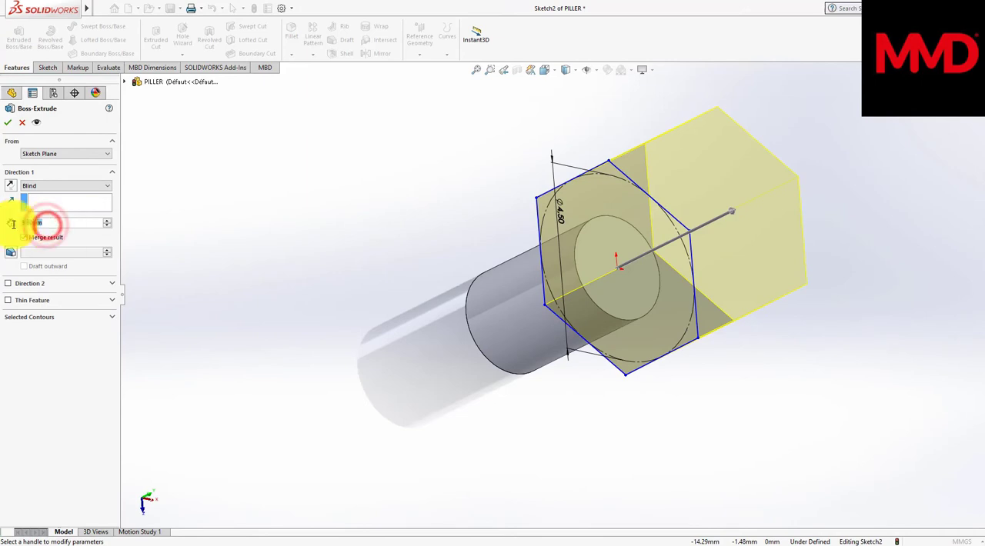
{"action": "type", "text": "8"}
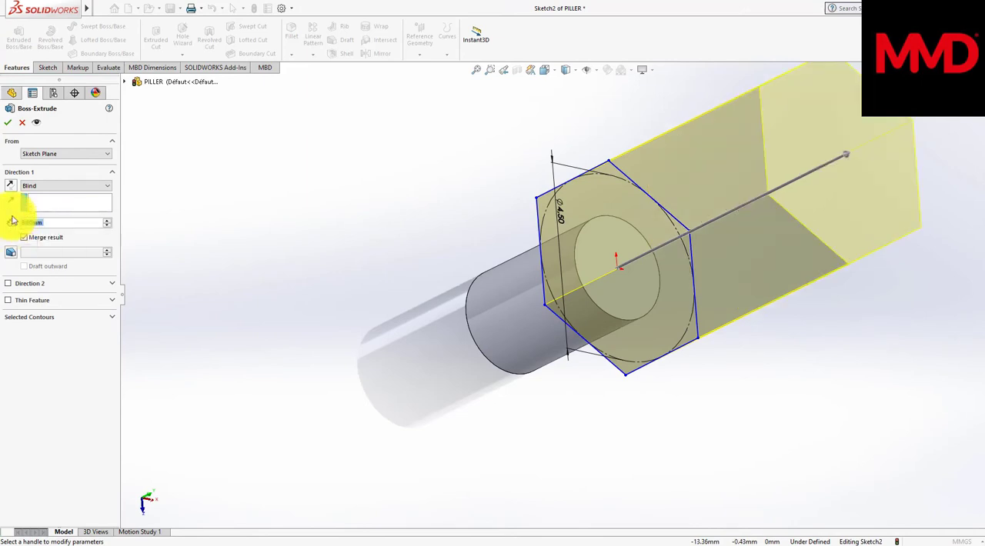
{"action": "left_click", "coordinate": [6, 123]}
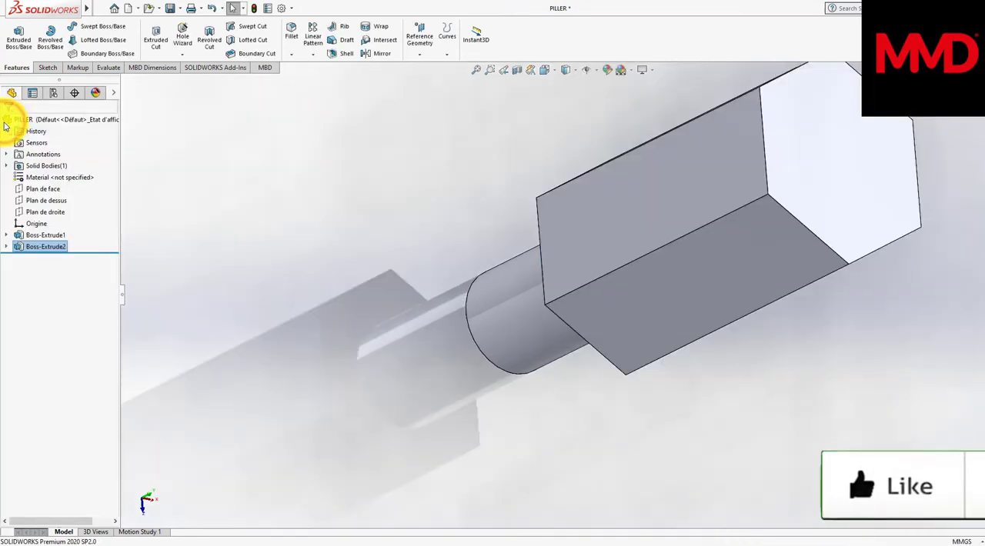
Step: Start a sketch on the hexagonal end face and draw an origin-centred circle about 2.3 mm in diameter
{"action": "middle_click_drag", "start_coordinate": [310, 141], "coordinate": [703, 172]}
{"action": "left_click", "coordinate": [706, 172]}
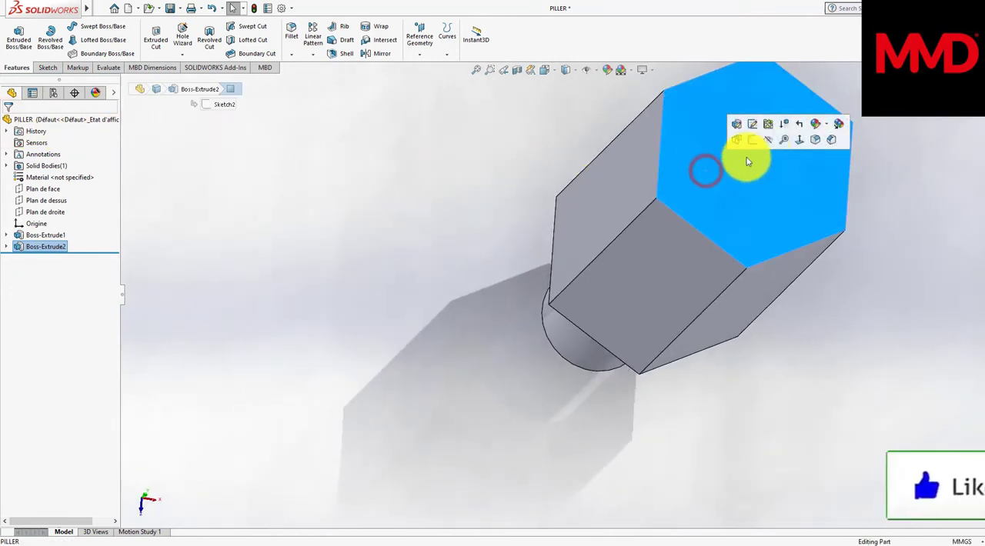
{"action": "left_click", "coordinate": [799, 139]}
{"action": "right_click", "coordinate": [573, 279]}
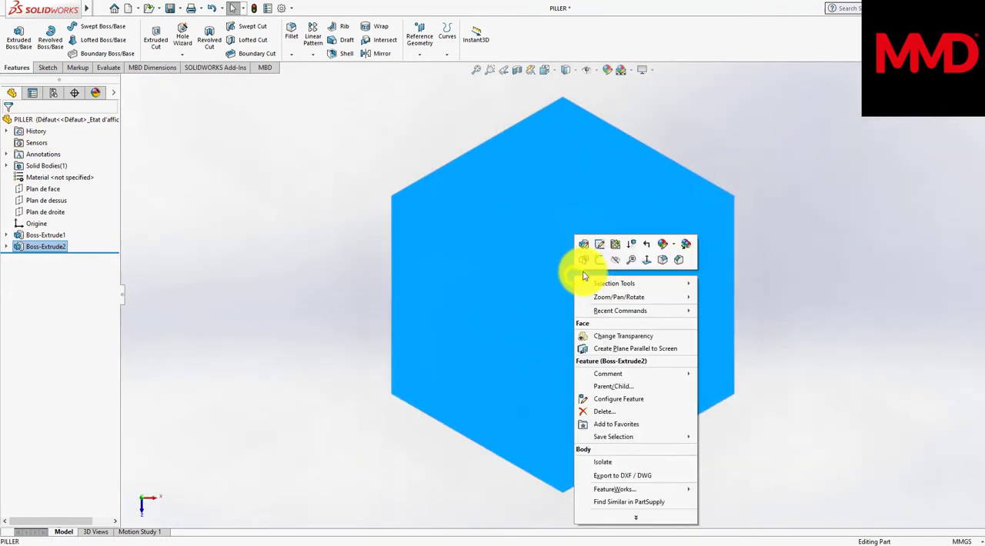
{"action": "left_click", "coordinate": [601, 263]}
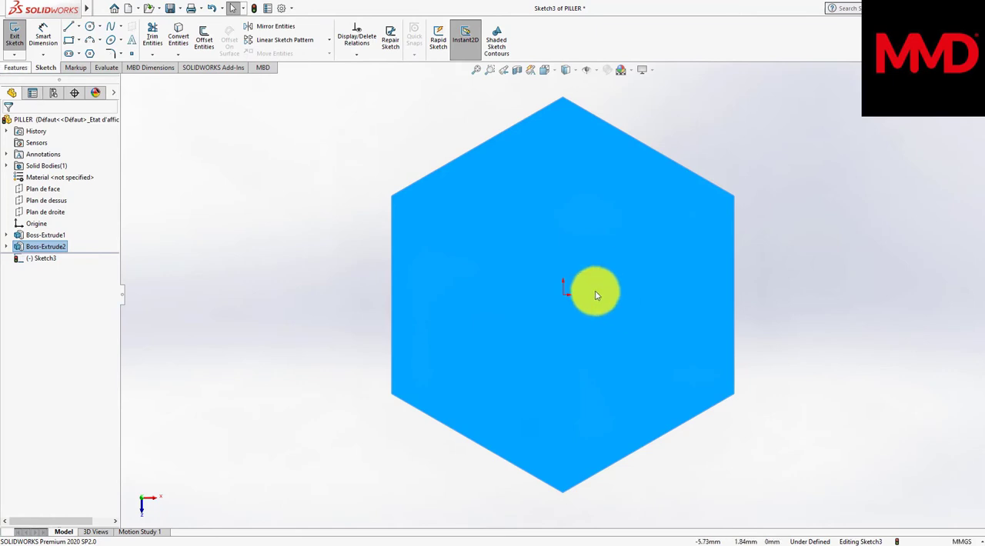
{"action": "left_click", "coordinate": [89, 25]}
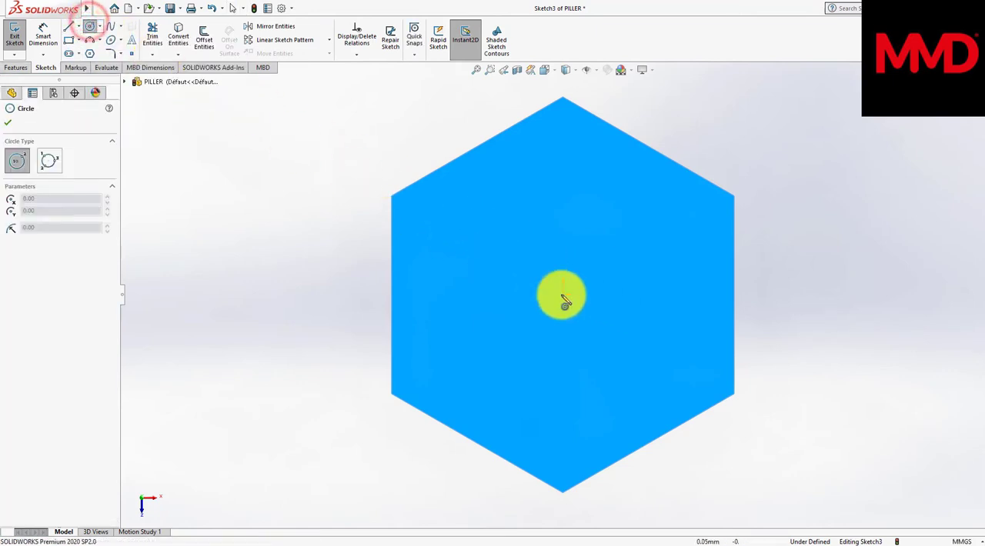
{"action": "left_click", "coordinate": [562, 295]}
{"action": "left_click", "coordinate": [557, 209]}
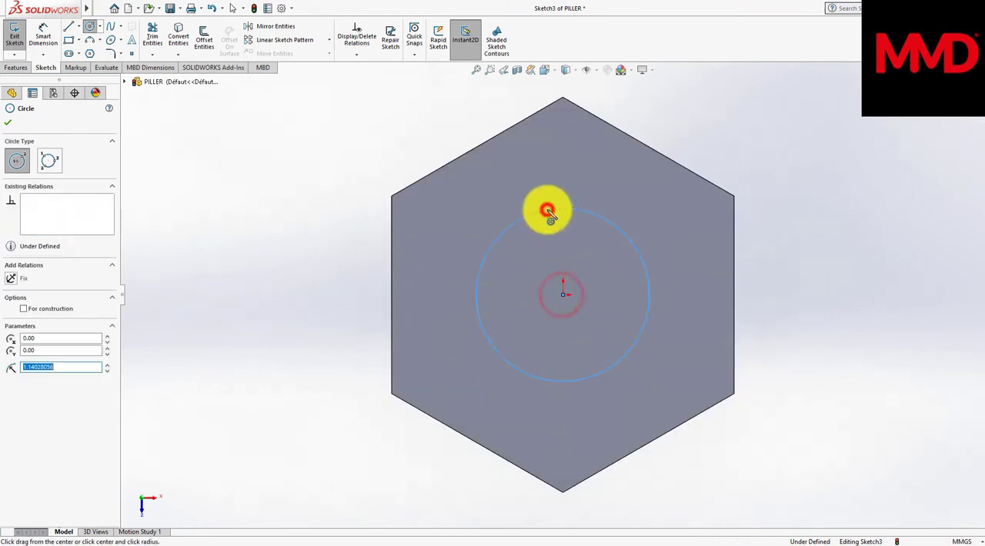
Step: Dimension the circle on the hexagonal end face with a diameter of 2.5 mm
{"action": "right_click_drag", "start_coordinate": [351, 264], "coordinate": [355, 192]}
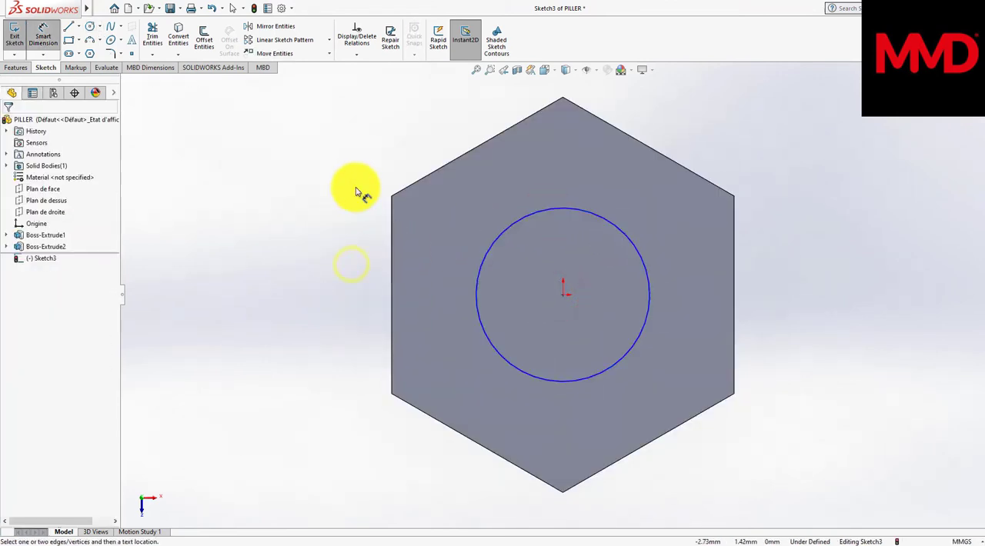
{"action": "left_click", "coordinate": [487, 252]}
{"action": "left_click", "coordinate": [267, 254]}
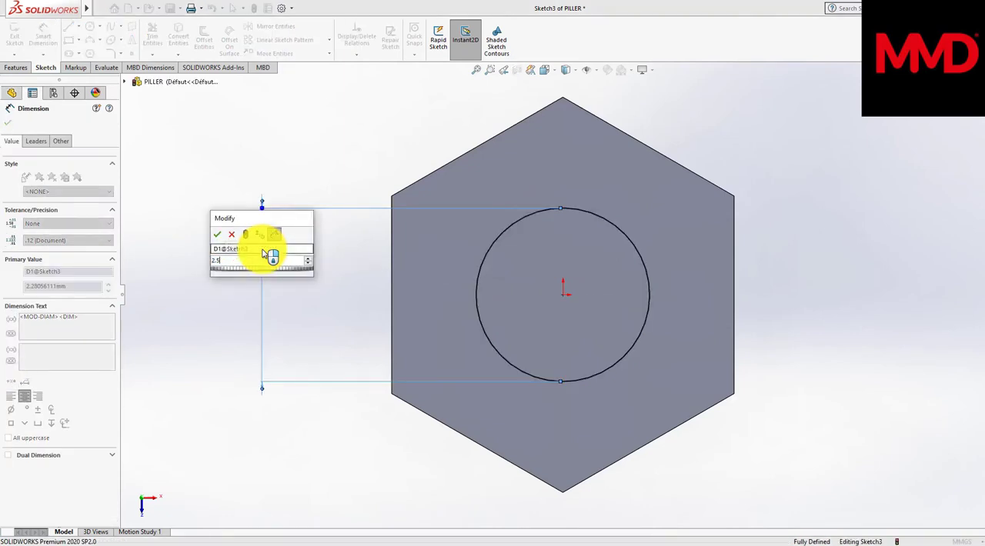
{"action": "type", "text": "2.5"}
{"action": "key", "text": "Return"}
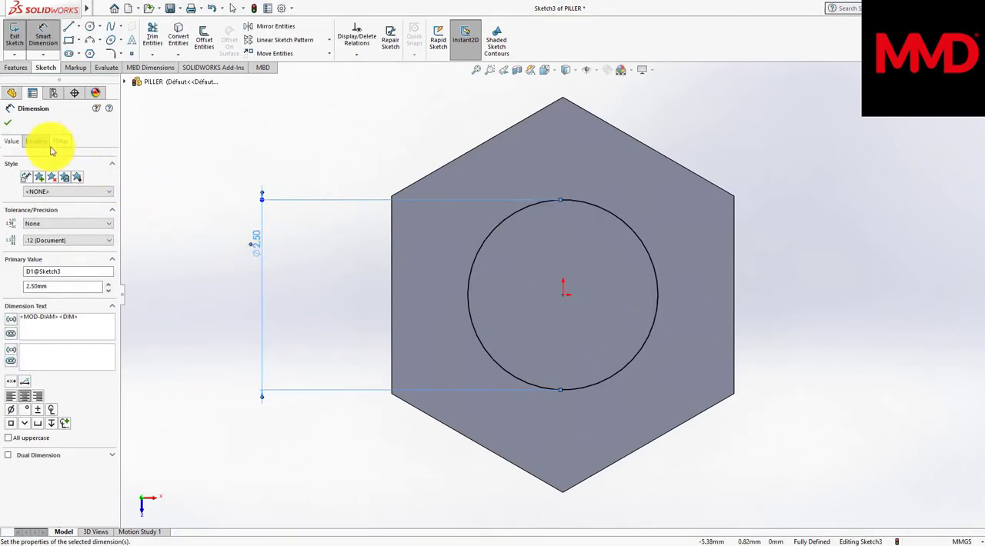
{"action": "left_click", "coordinate": [8, 123]}
Step: Cut the 2.5 mm circle 4.8 mm deep into the hexagonal body as a blind hole
{"action": "left_click", "coordinate": [20, 70]}
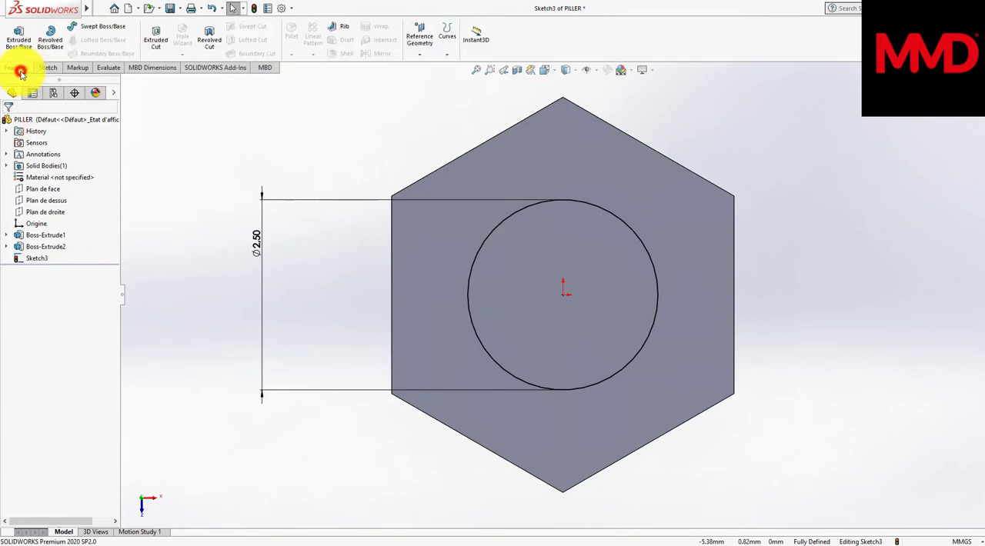
{"action": "left_click", "coordinate": [146, 43]}
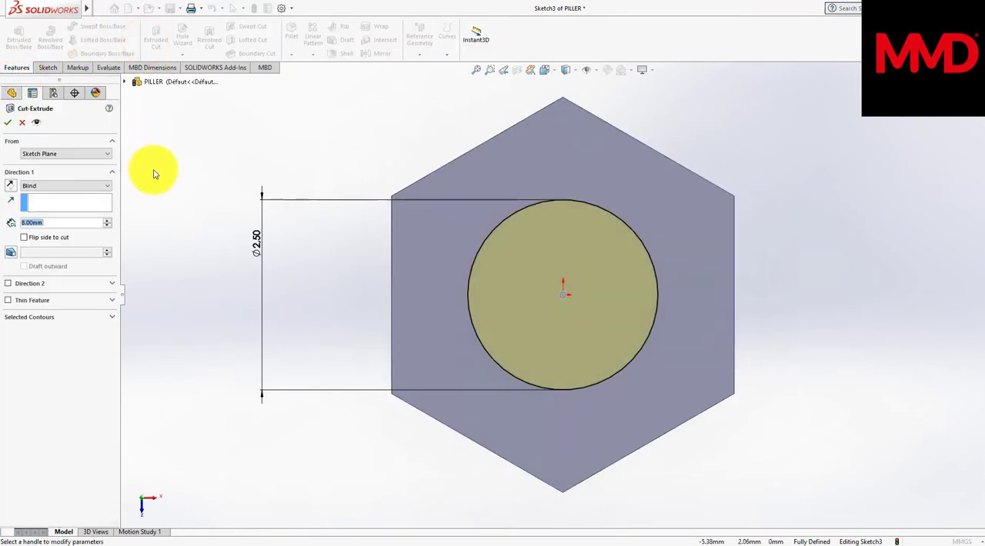
{"action": "type", "text": "4.8"}
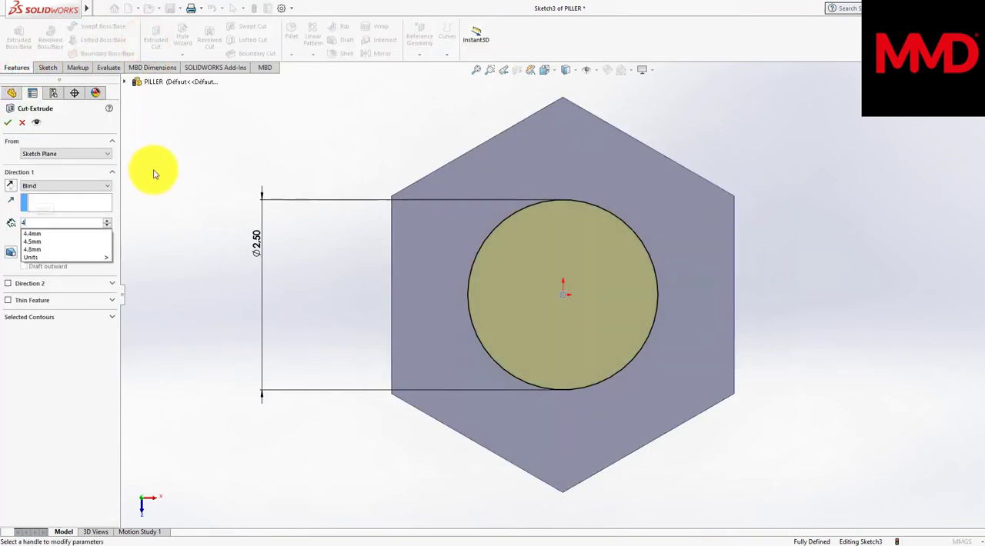
{"action": "key", "text": "Return"}
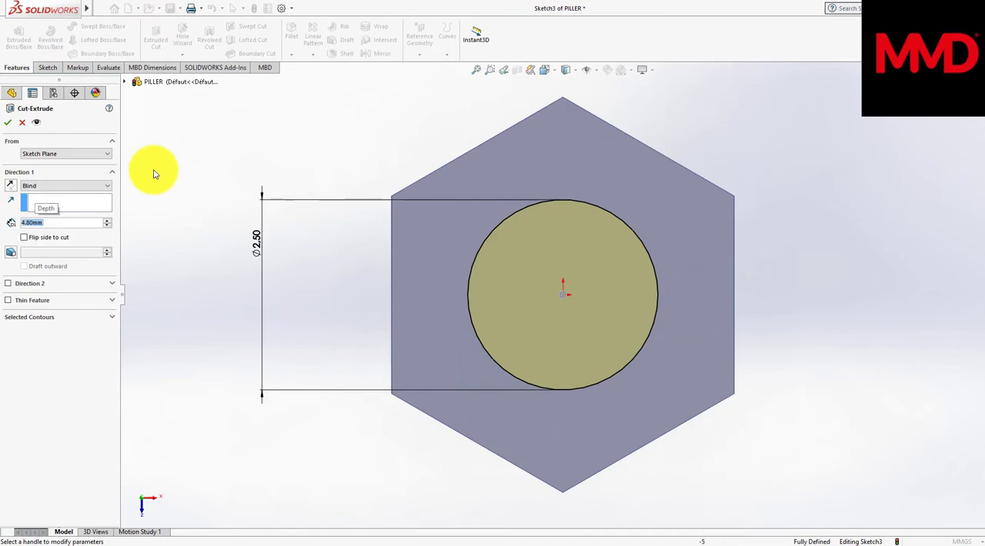
{"action": "middle_click_drag", "start_coordinate": [154, 174], "coordinate": [136, 164]}
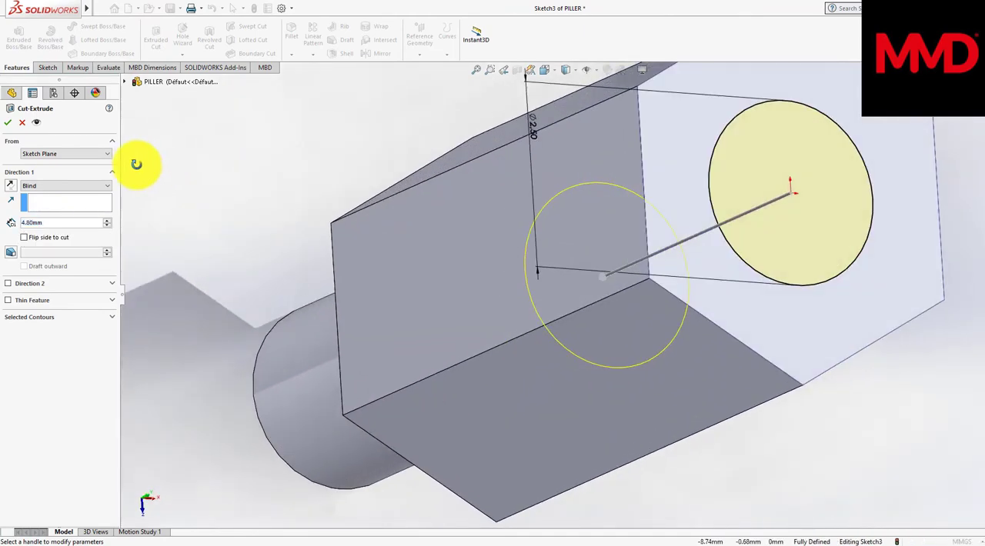
{"action": "left_click", "coordinate": [6, 126]}
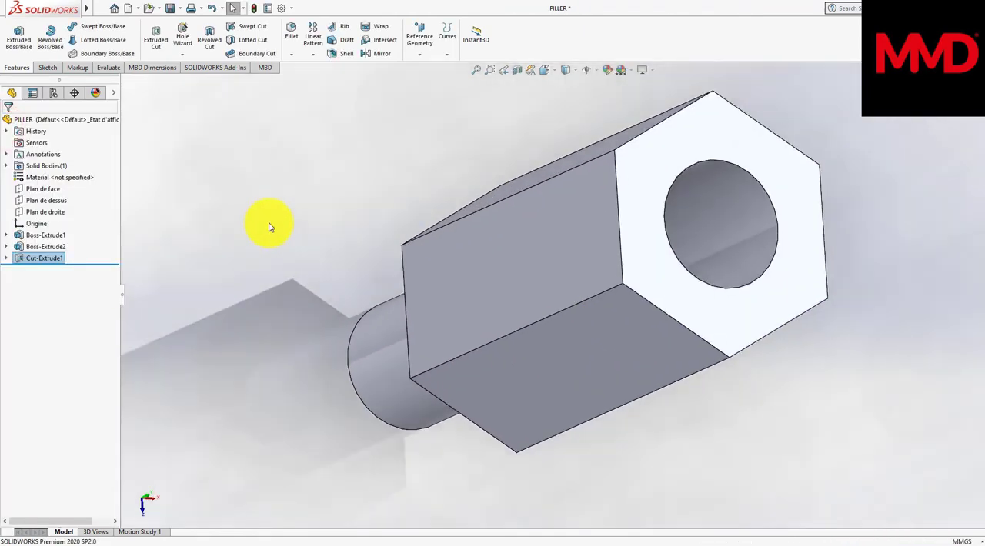
Step: Start a sketch on the hexagonal end face around the hole and draw an origin-centred circle of 2.25 mm radius reaching the hexagon's edges
{"action": "middle_click_drag", "start_coordinate": [269, 227], "coordinate": [281, 243]}
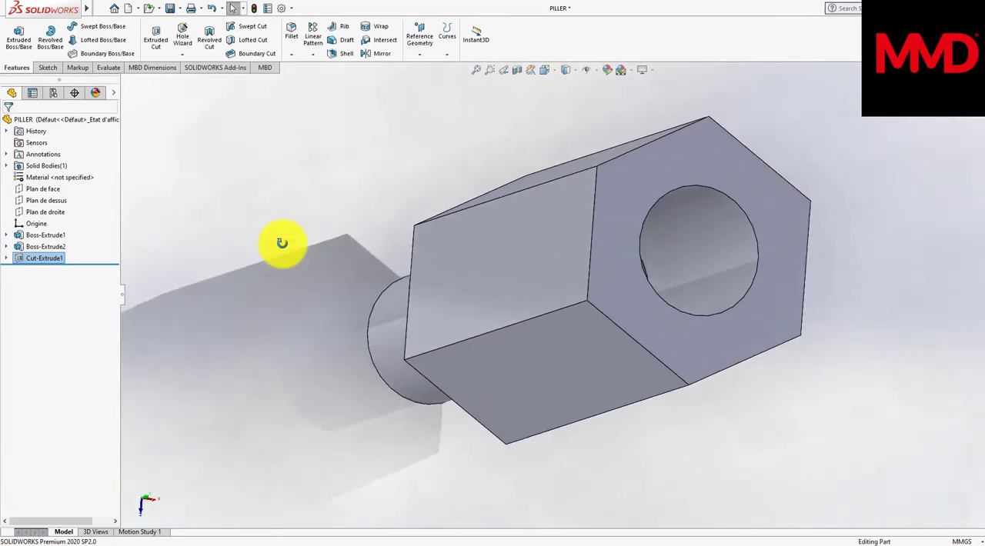
{"action": "left_click", "coordinate": [613, 256]}
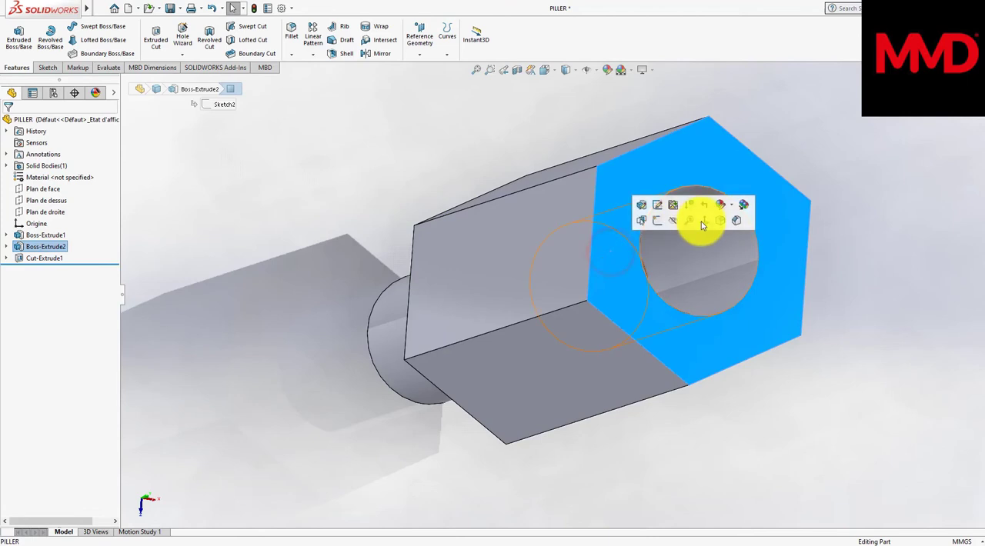
{"action": "left_click", "coordinate": [701, 221]}
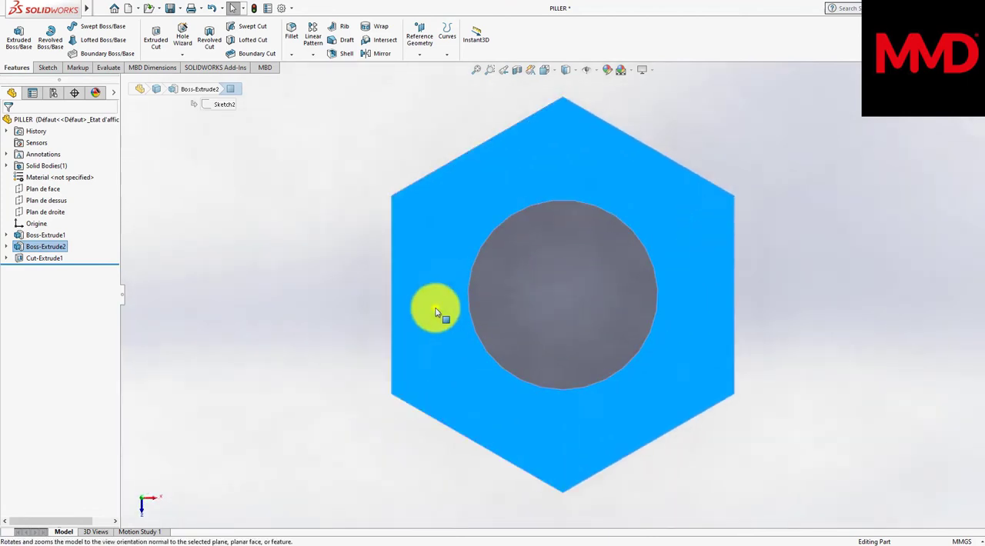
{"action": "right_click", "coordinate": [435, 311]}
{"action": "left_click", "coordinate": [458, 294]}
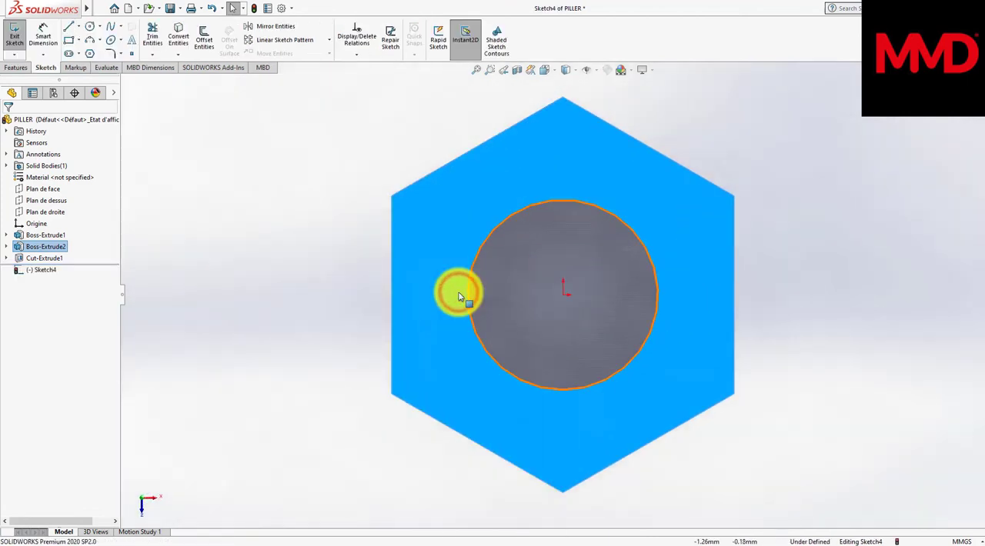
{"action": "left_click", "coordinate": [90, 28]}
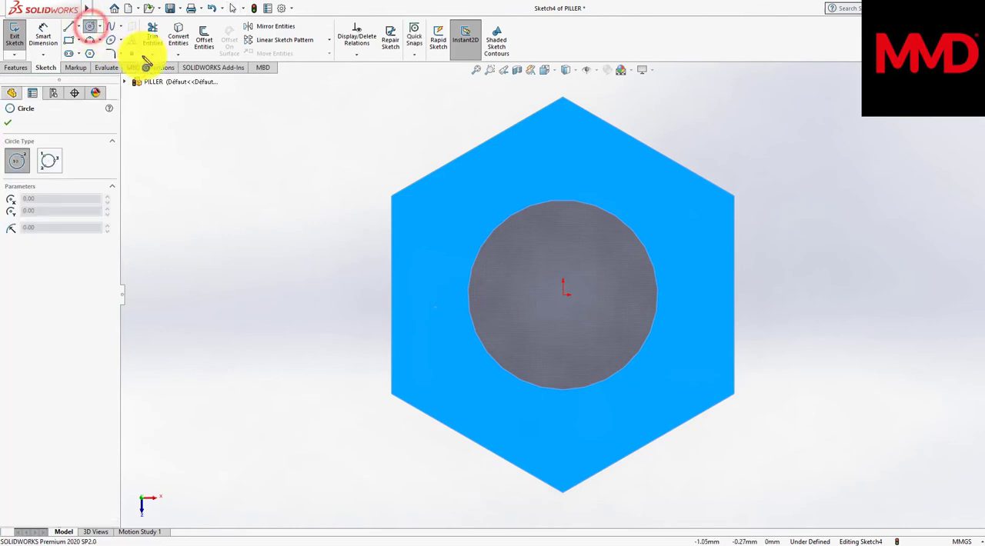
{"action": "left_click", "coordinate": [564, 297]}
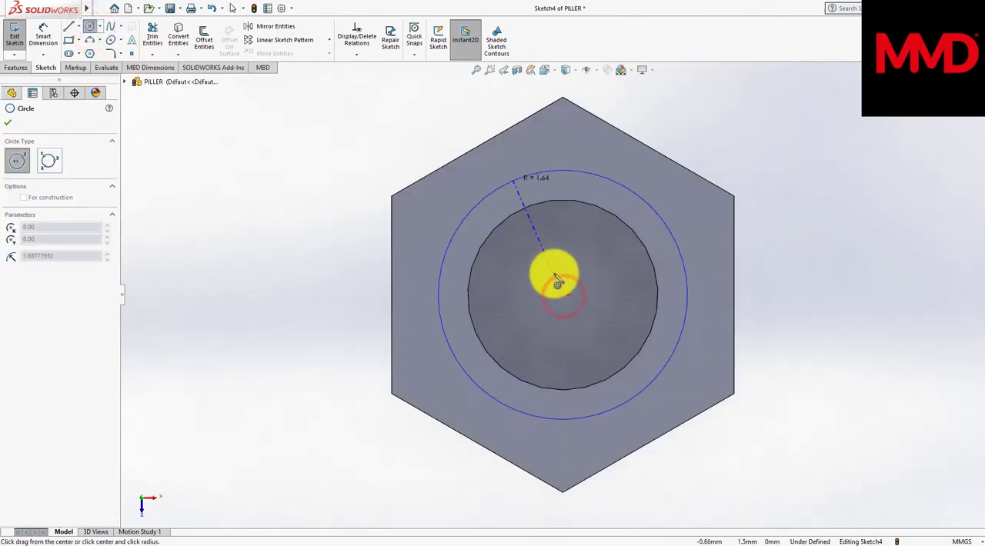
{"action": "left_click", "coordinate": [497, 137]}
{"action": "right_click", "coordinate": [520, 184]}
{"action": "left_click", "coordinate": [535, 197]}
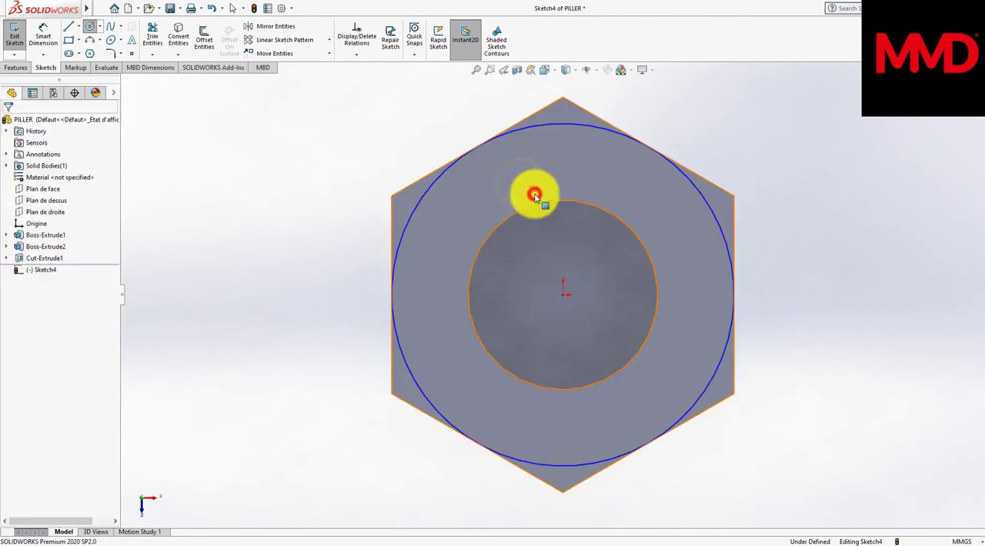
Step: Cut away the corners outside the circle at the hole end with a Through All cut, flipped side and 45° draft
{"action": "left_click", "coordinate": [15, 67]}
{"action": "left_click", "coordinate": [154, 39]}
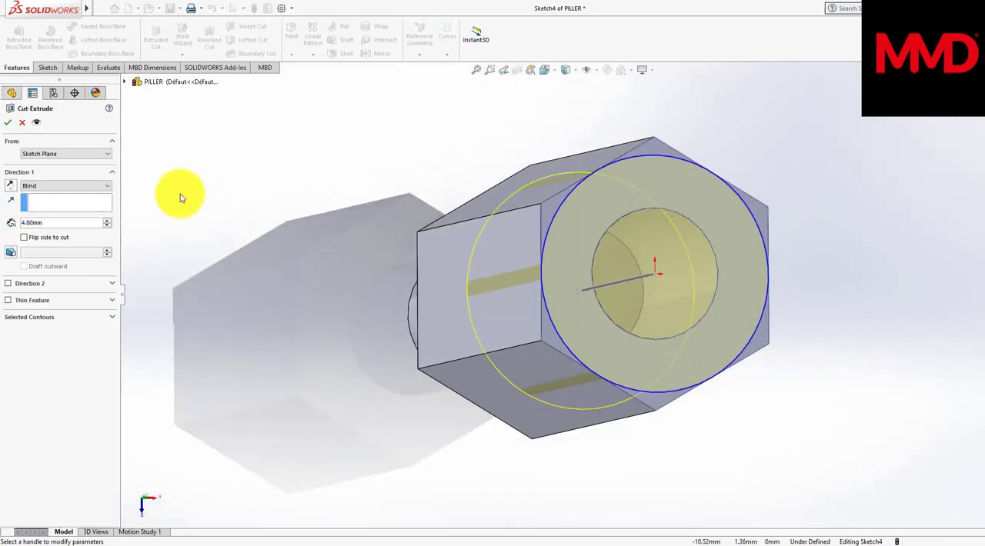
{"action": "left_click", "coordinate": [50, 185]}
{"action": "left_click", "coordinate": [46, 199]}
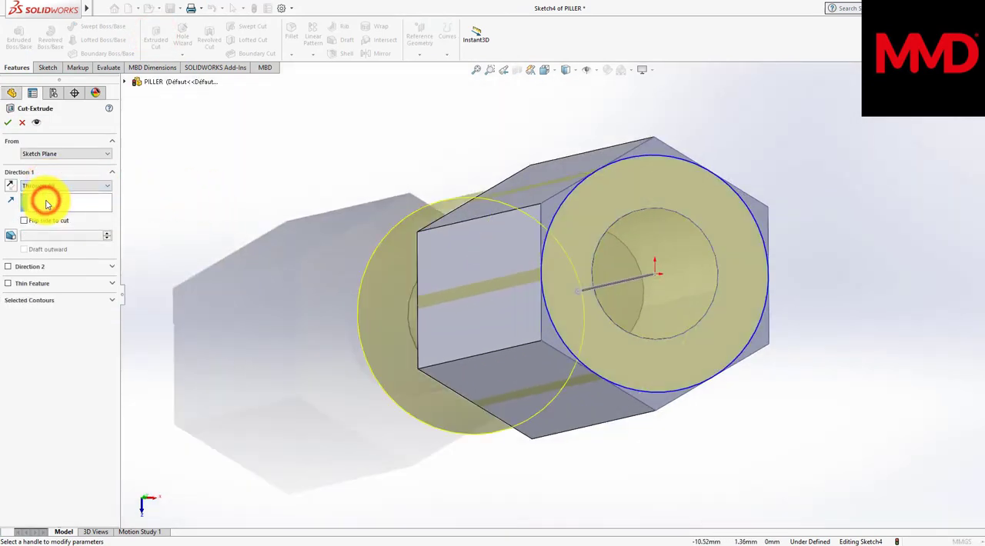
{"action": "left_click", "coordinate": [24, 221]}
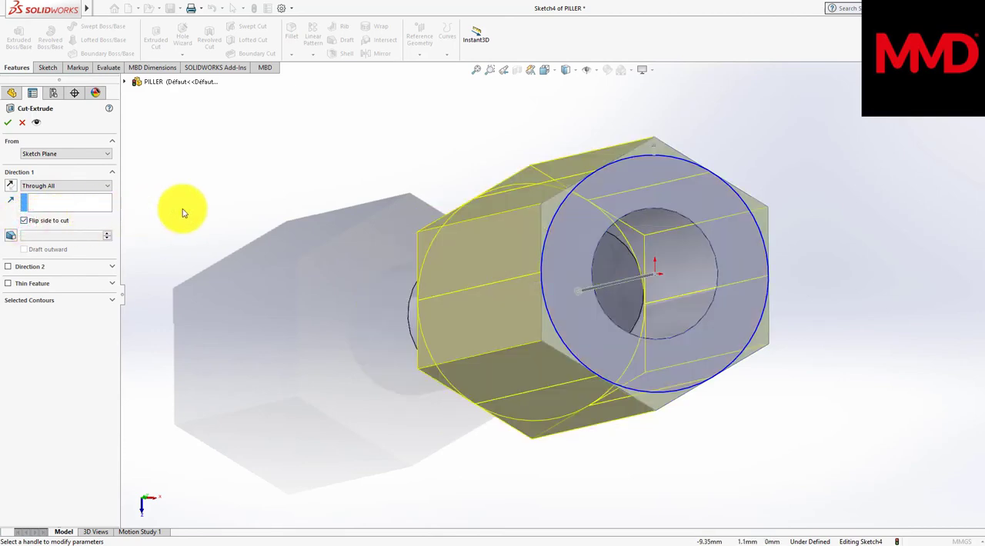
{"action": "left_click", "coordinate": [12, 234]}
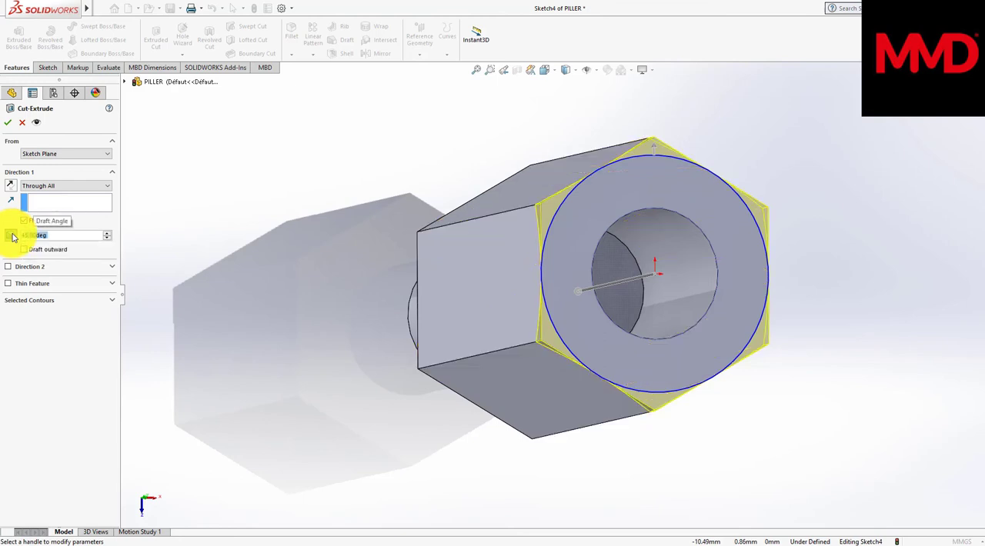
{"action": "type", "text": "45"}
{"action": "left_click", "coordinate": [246, 246]}
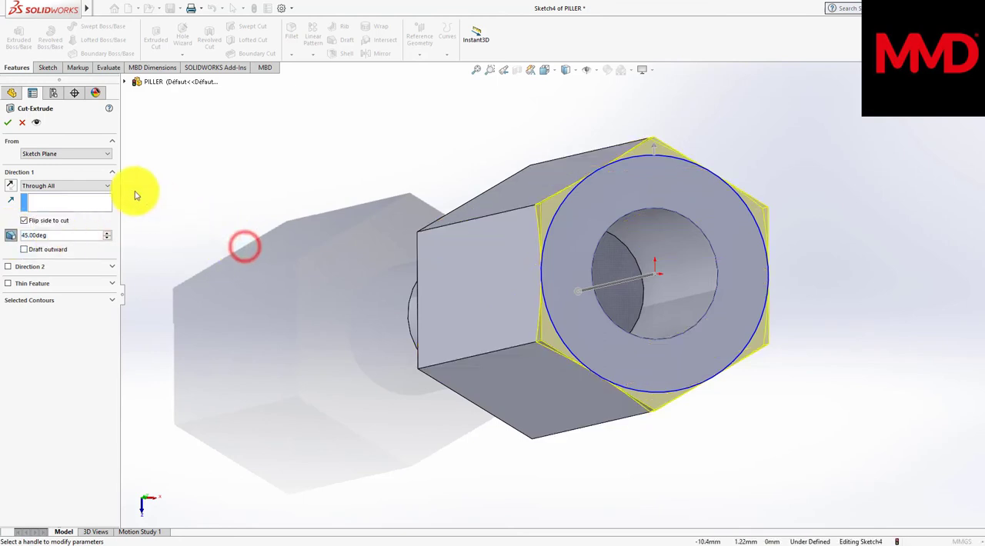
{"action": "left_click", "coordinate": [6, 125]}
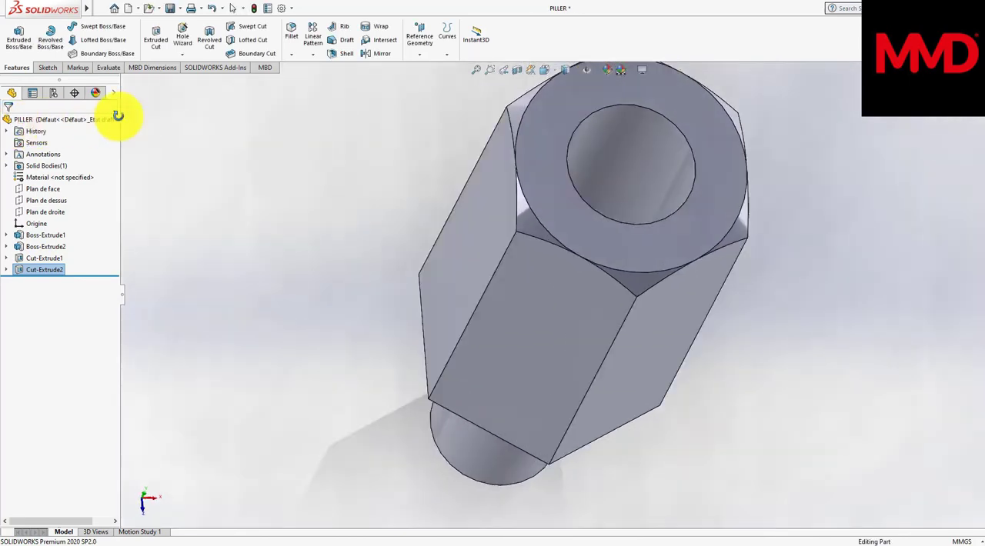
Step: Apply a plain white scene to the model
{"action": "left_click", "coordinate": [632, 72]}
{"action": "left_click", "coordinate": [641, 95]}
Step: Start a sketch on the hexagonal face around the stud and draw an origin-centred circle of 2.25 mm radius reaching the hexagon's edges
{"action": "middle_click_drag", "start_coordinate": [641, 95], "coordinate": [538, 235]}
{"action": "left_click", "coordinate": [537, 235]}
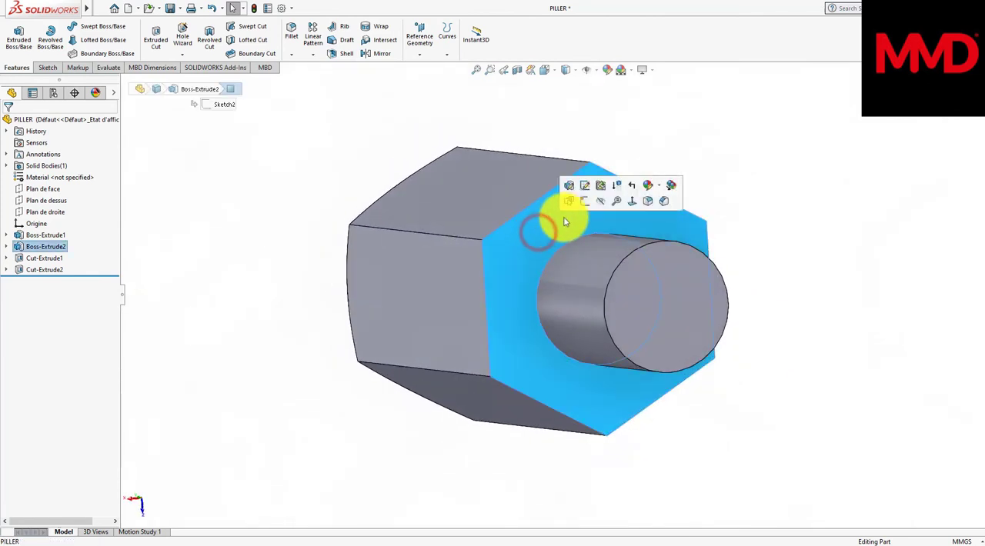
{"action": "left_click", "coordinate": [584, 201]}
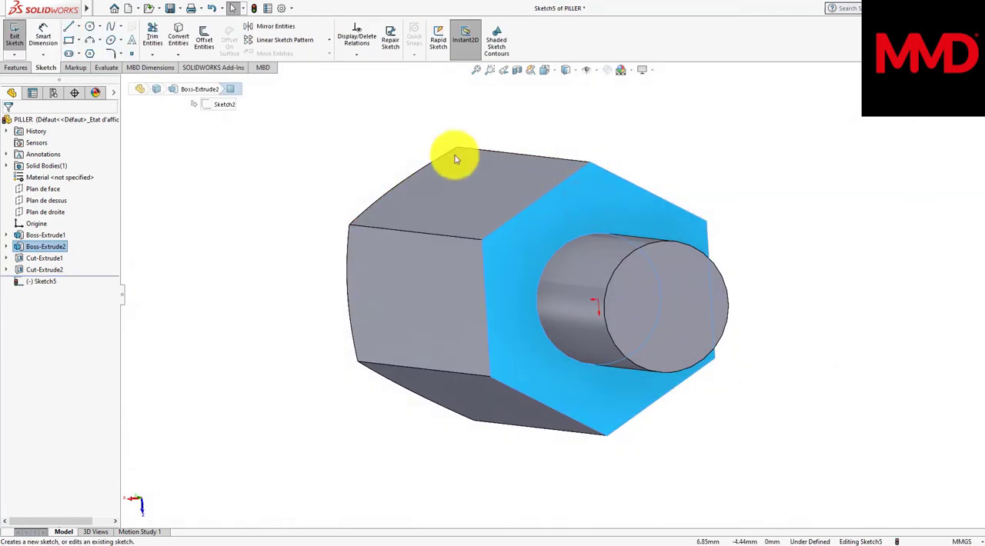
{"action": "left_click", "coordinate": [89, 27]}
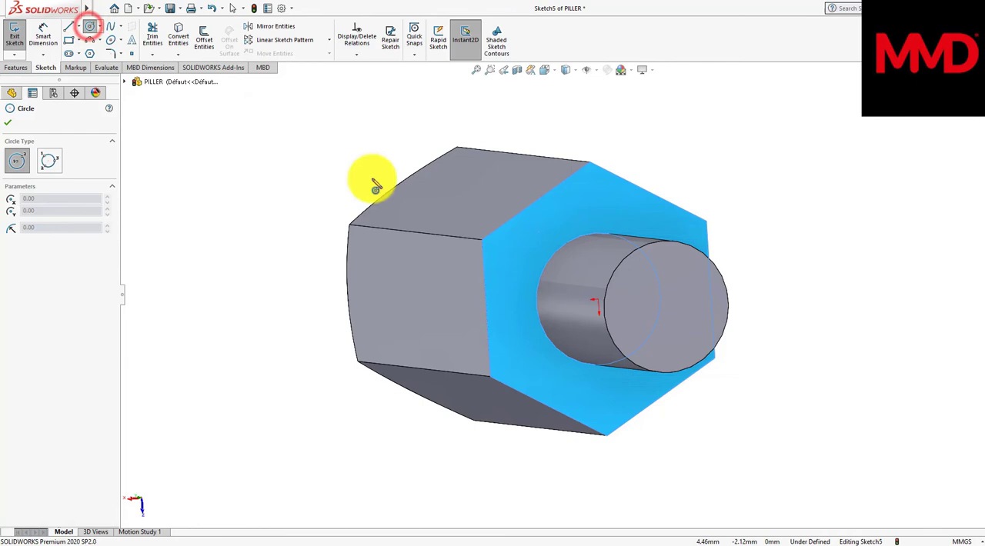
{"action": "left_click", "coordinate": [598, 302]}
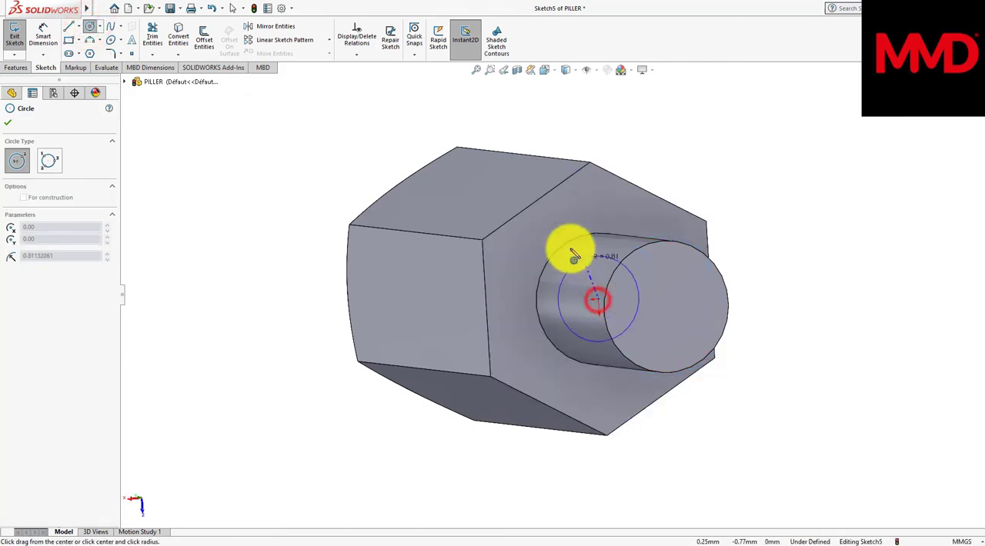
{"action": "left_click", "coordinate": [546, 202]}
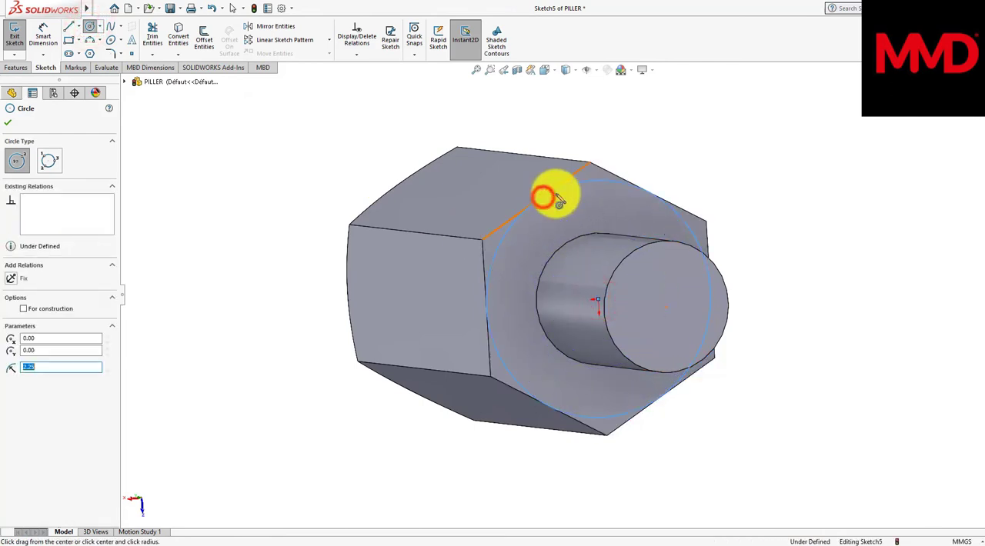
{"action": "right_click", "coordinate": [682, 157]}
{"action": "left_click", "coordinate": [695, 169]}
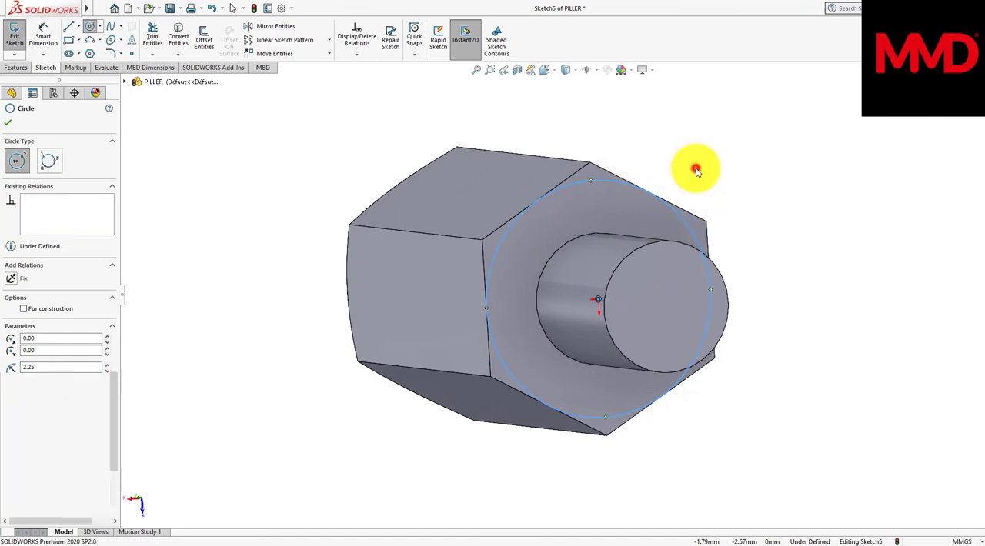
Step: Cut away the corners outside the circle at the stud end with a Through All cut, flipped side and 45° draft
{"action": "left_click", "coordinate": [17, 68]}
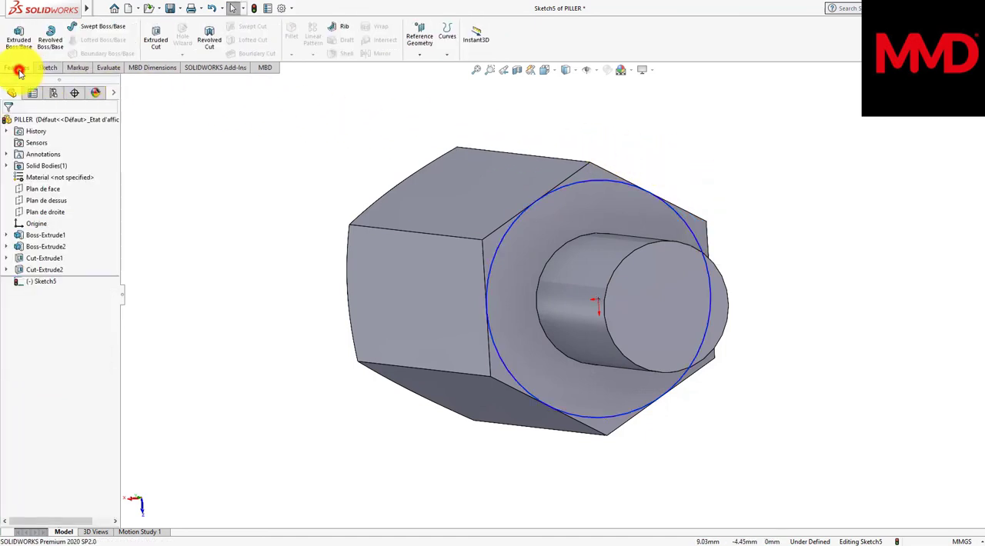
{"action": "left_click", "coordinate": [154, 41]}
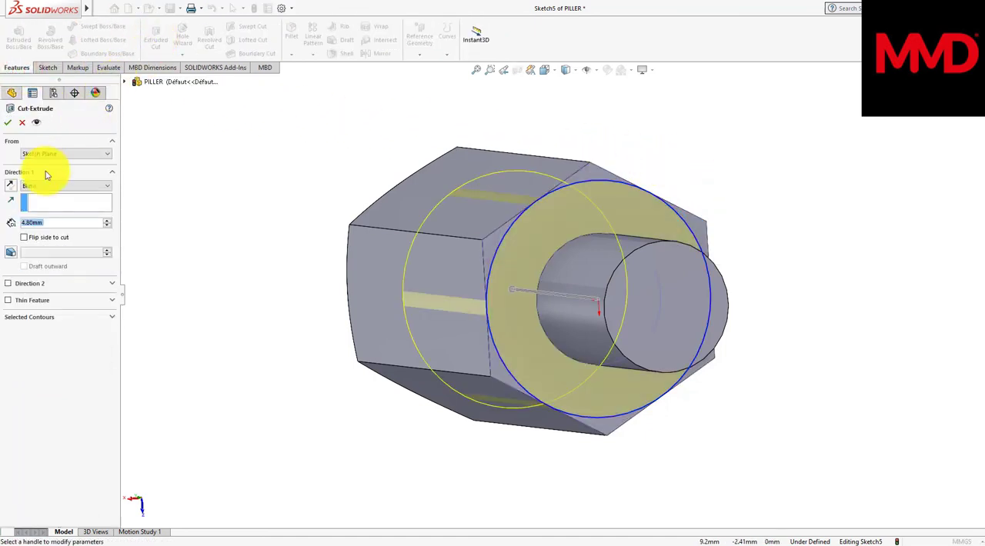
{"action": "left_click", "coordinate": [32, 188]}
{"action": "left_click", "coordinate": [36, 202]}
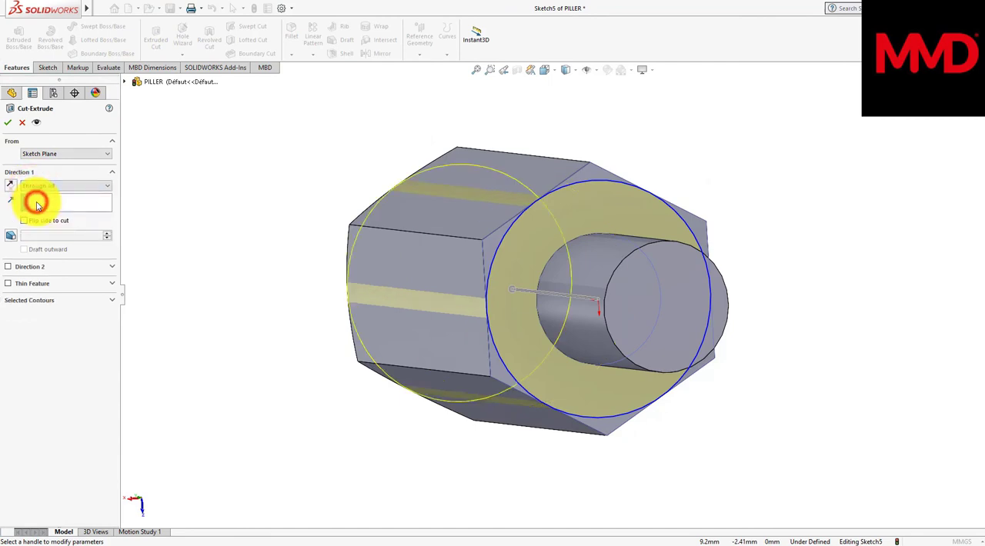
{"action": "left_click", "coordinate": [25, 222]}
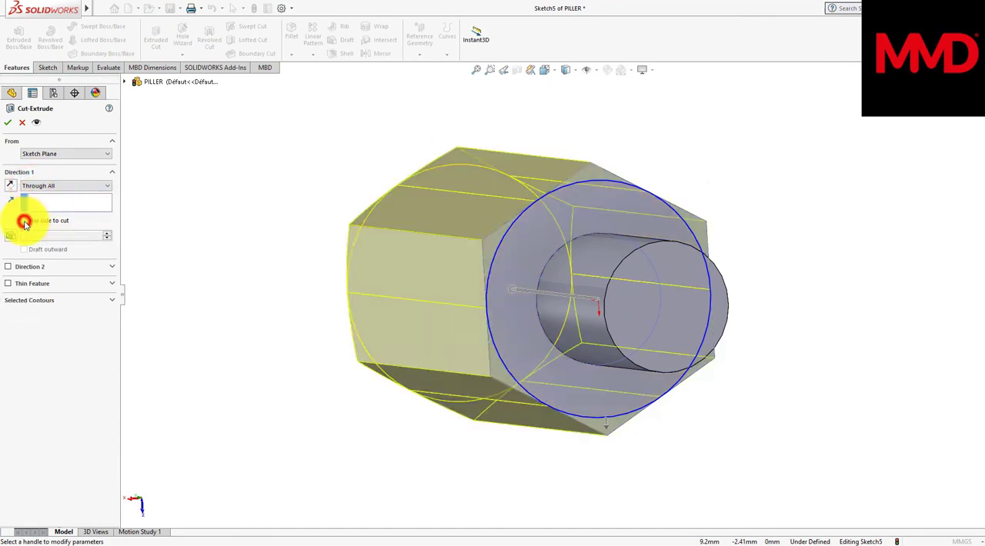
{"action": "left_click", "coordinate": [10, 239]}
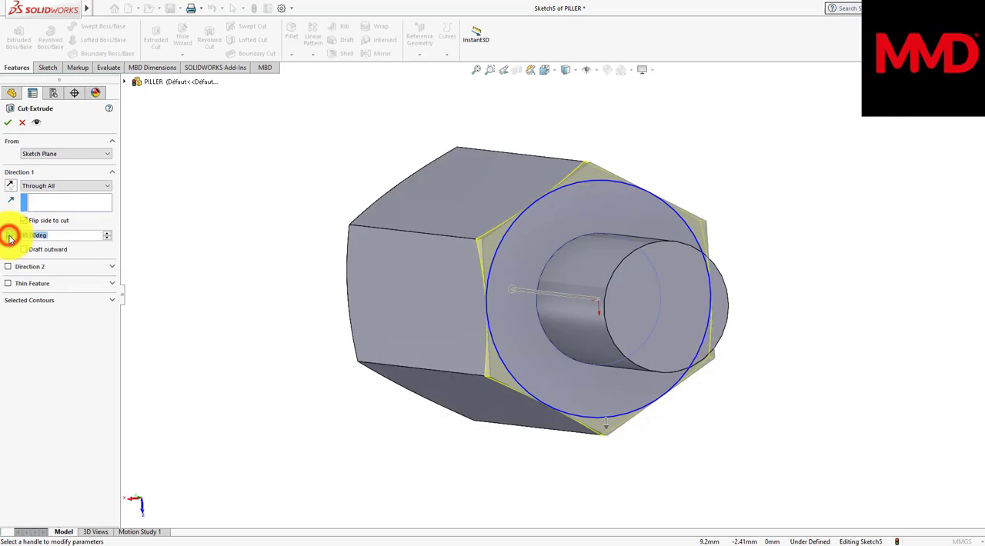
{"action": "left_click", "coordinate": [168, 227]}
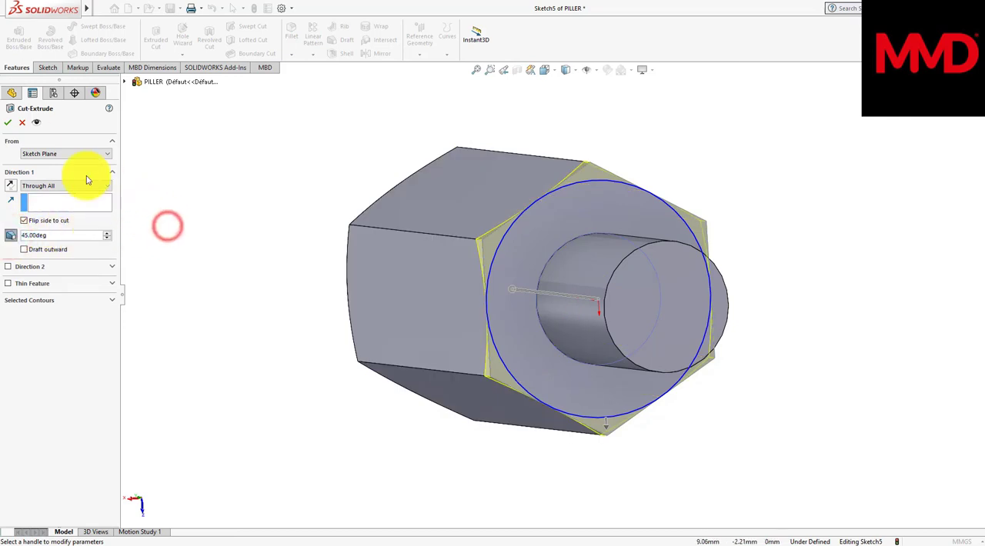
{"action": "left_click", "coordinate": [8, 122]}
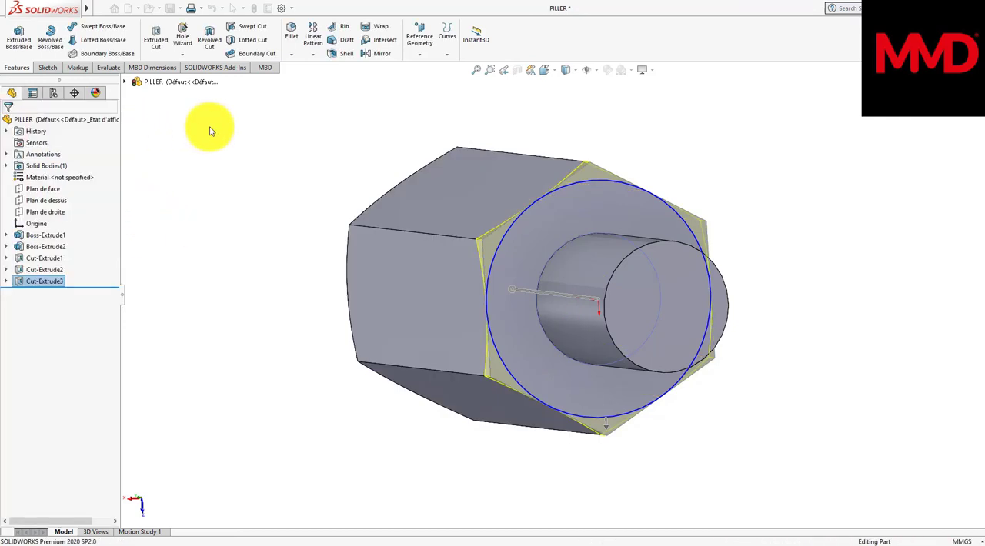
Step: Chamfer the circular edge at the stud's free end with a 0.3 mm distance and a 45° angle
{"action": "middle_click_drag", "start_coordinate": [211, 130], "coordinate": [14, 148]}
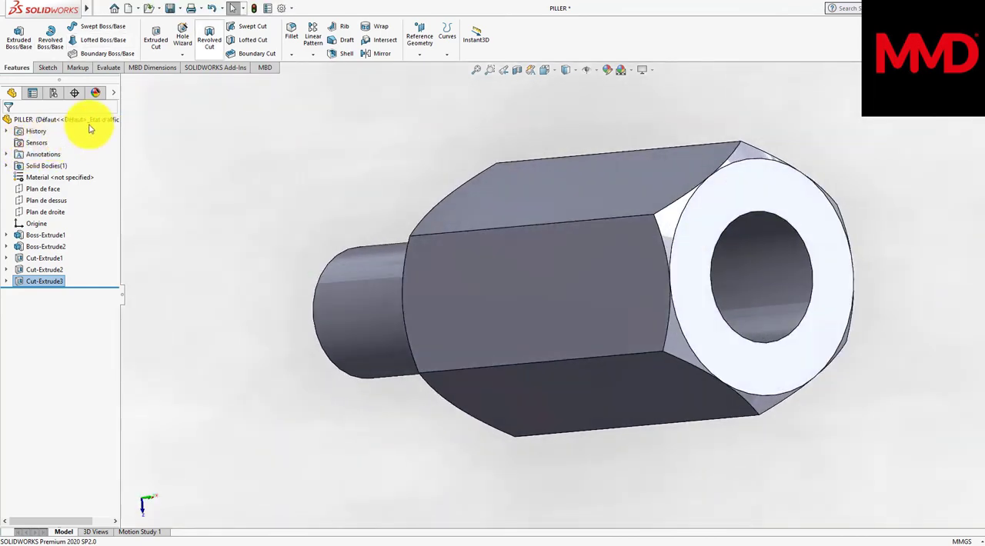
{"action": "left_click", "coordinate": [312, 80]}
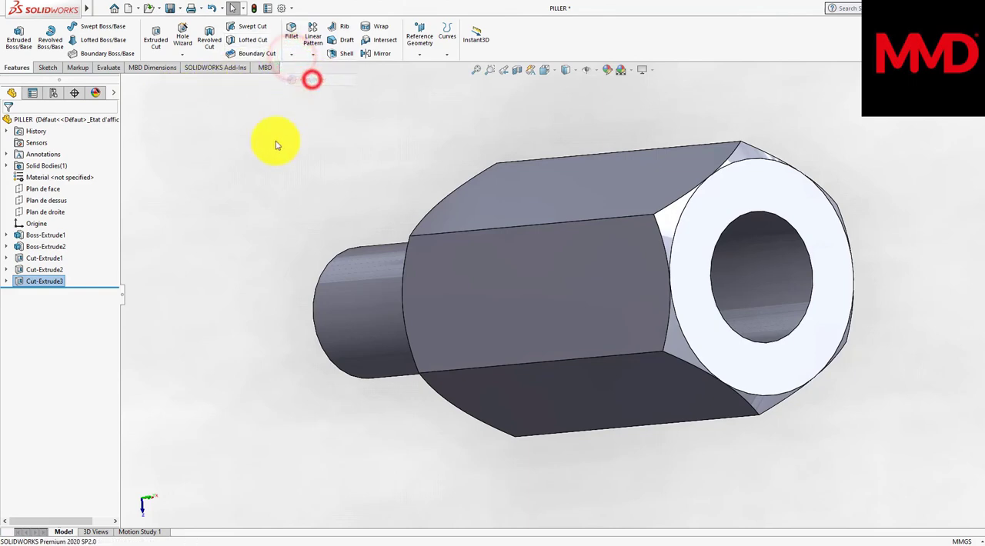
{"action": "middle_click_drag", "start_coordinate": [247, 192], "coordinate": [206, 221]}
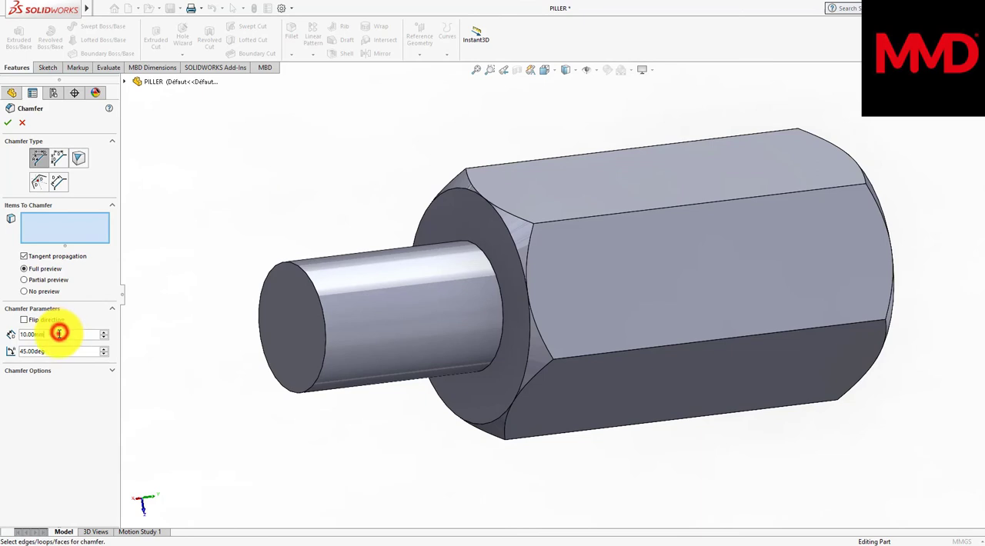
{"action": "double_click", "coordinate": [59, 333]}
{"action": "key", "text": "BackSpace"}
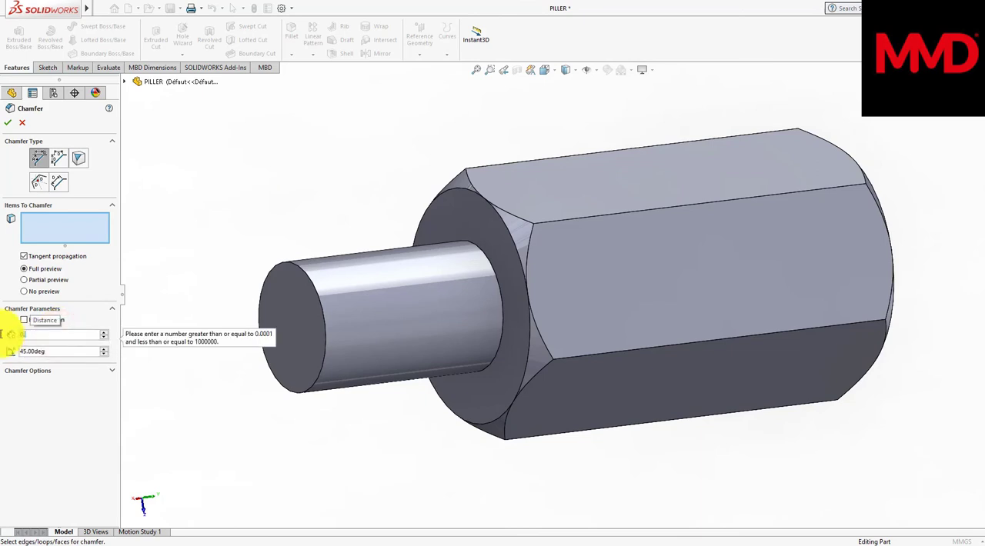
{"action": "left_click", "coordinate": [43, 334]}
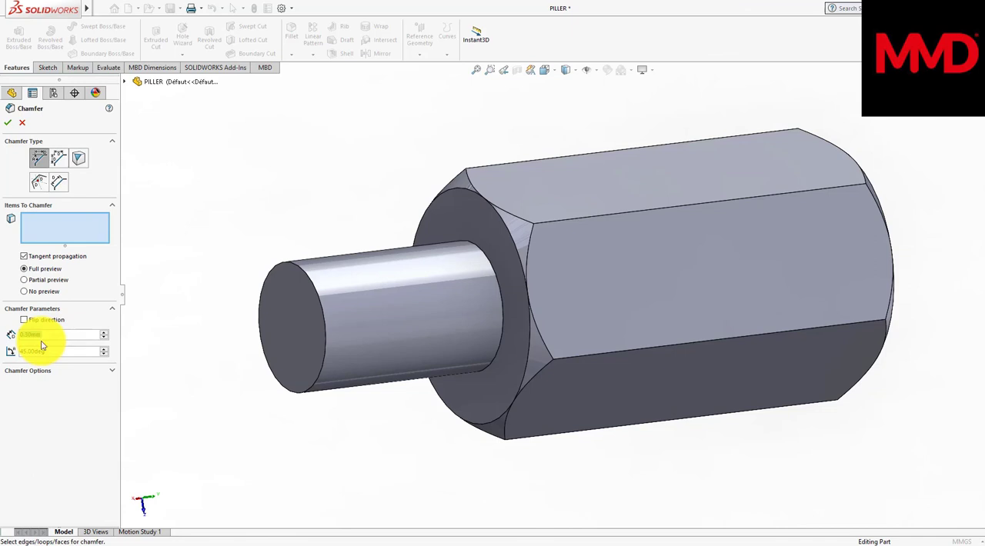
{"action": "scroll", "coordinate": [377, 338], "scroll_direction": "down", "scroll_amount": 4}
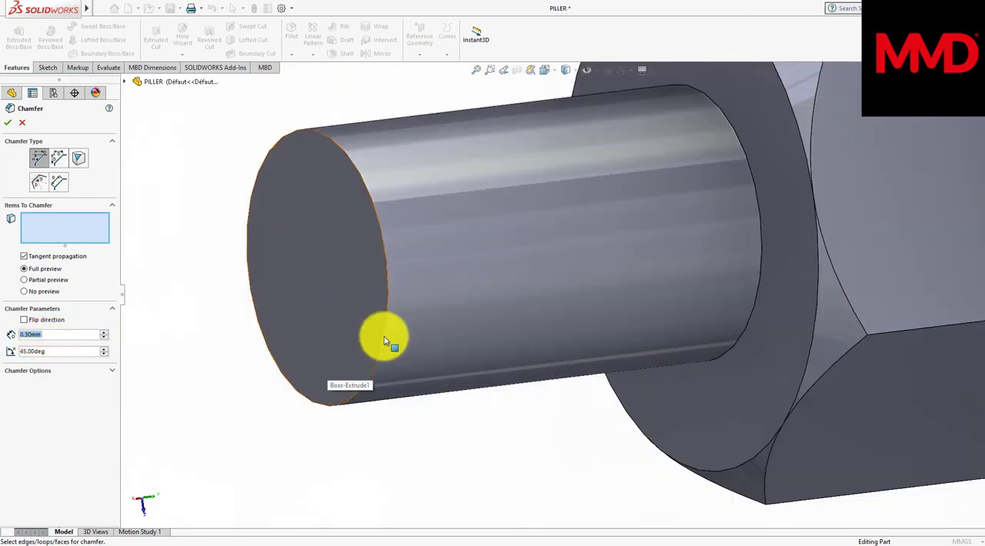
{"action": "left_click", "coordinate": [384, 339]}
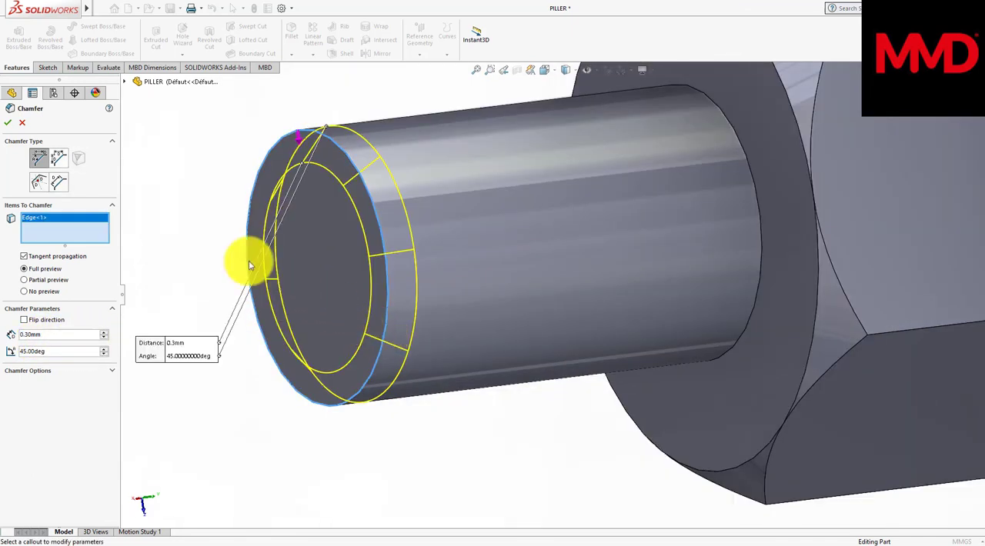
{"action": "left_click", "coordinate": [7, 126]}
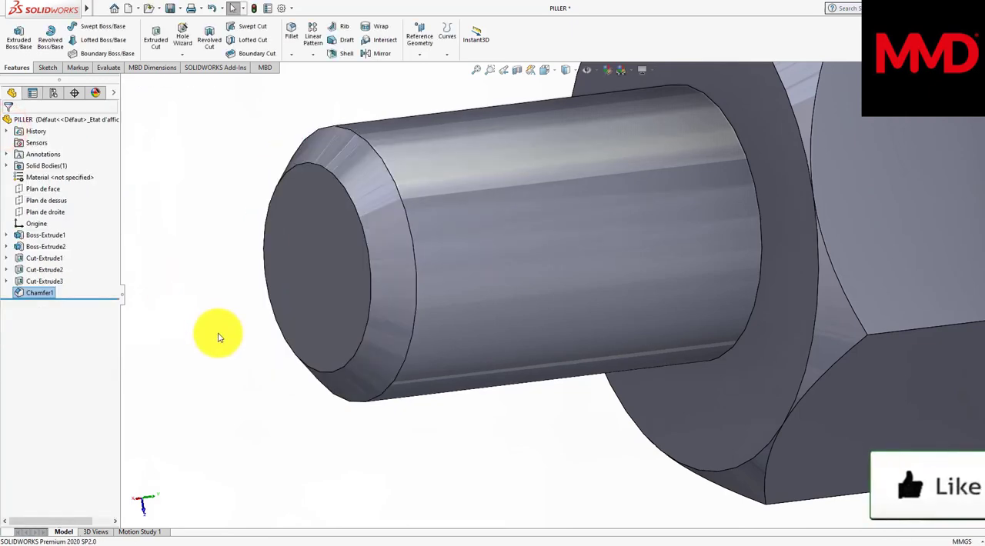
Step: Save the finished pillar part
{"action": "key", "text": "f"}
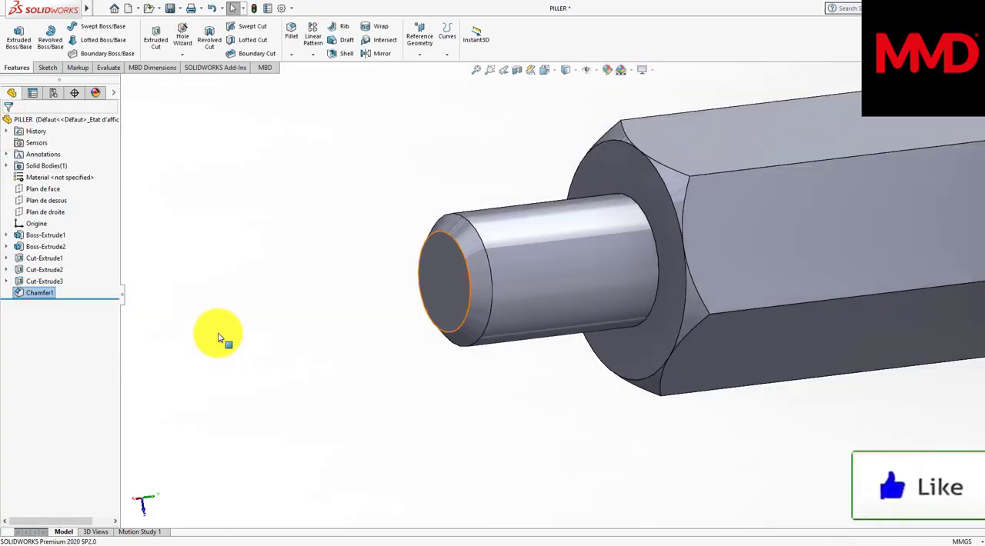
{"action": "middle_click_drag", "start_coordinate": [218, 333], "coordinate": [219, 333]}
{"action": "left_click", "coordinate": [170, 8]}
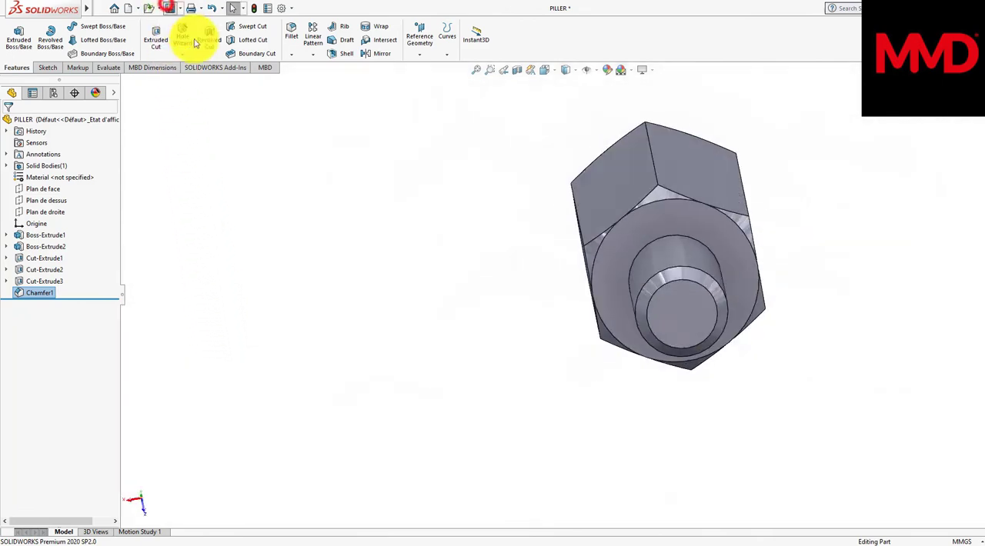